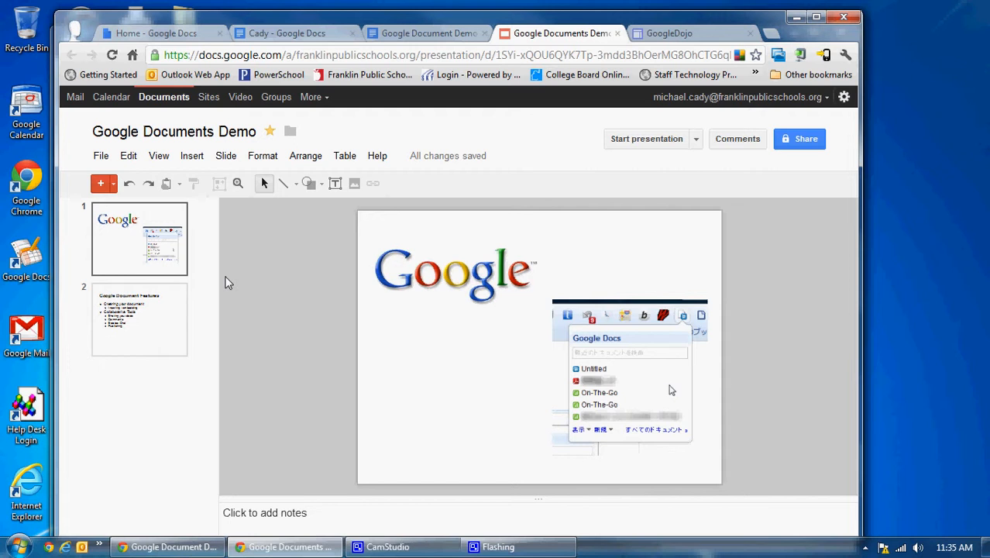
View the Google Document Features slide and create a new blank text document from the Docs home list.
left_click(168, 296)
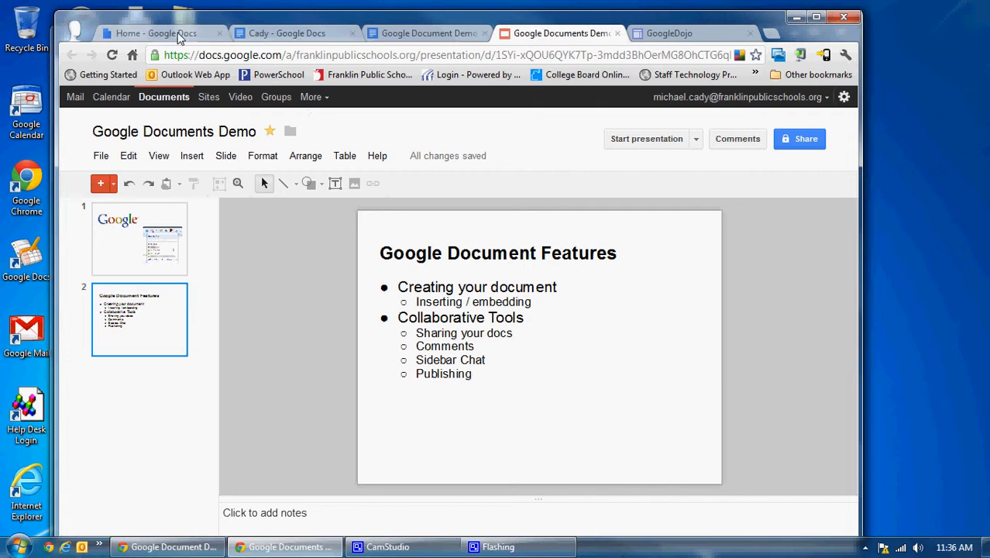
left_click(170, 33)
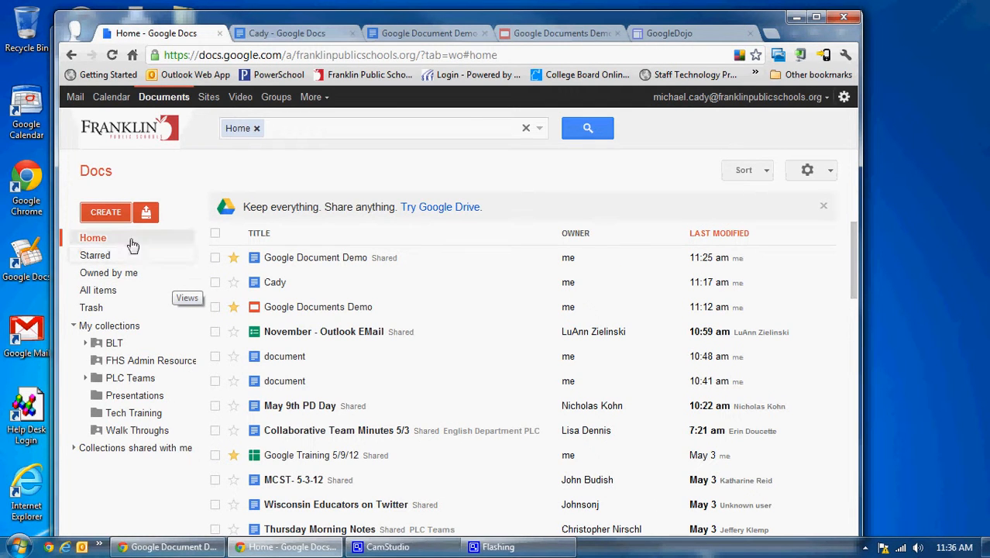
left_click(107, 215)
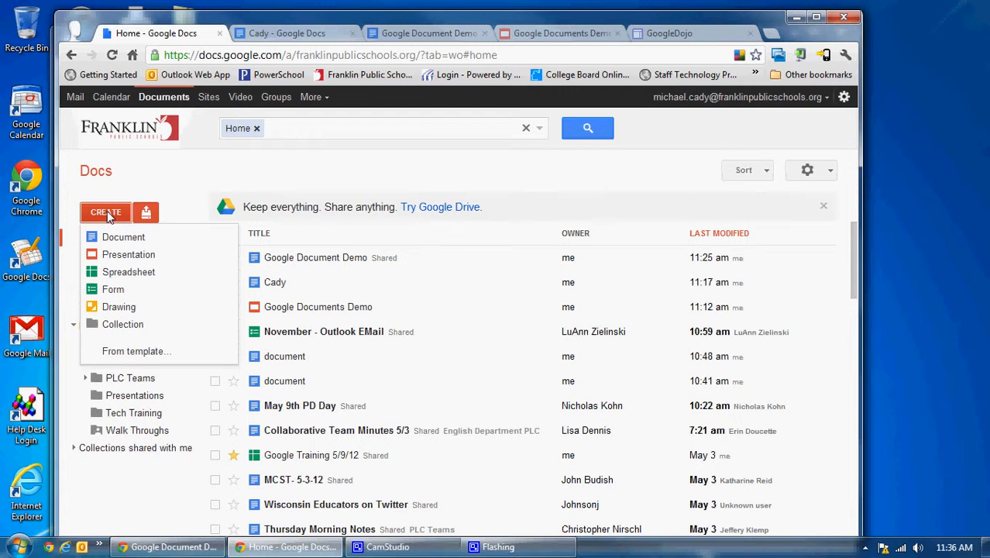
left_click(120, 242)
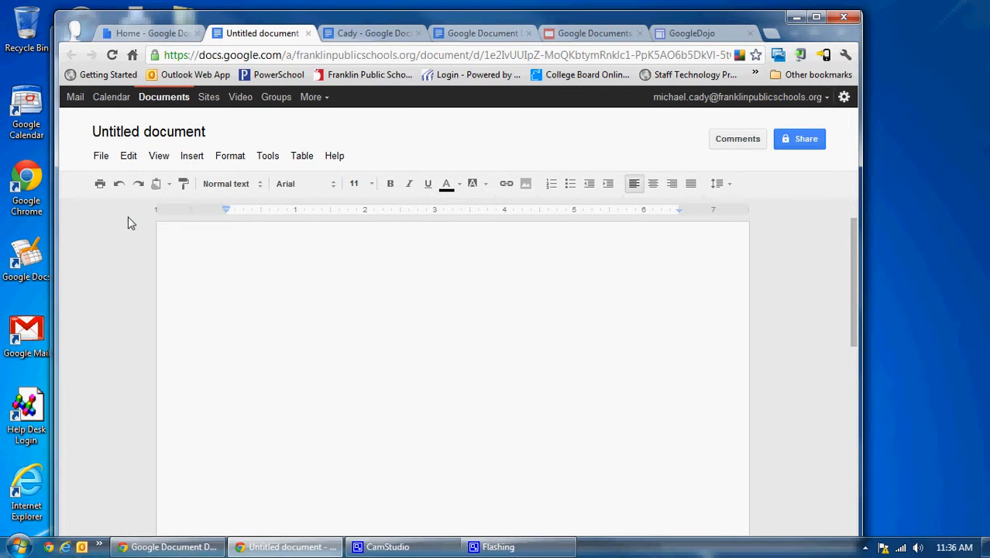
Rename the untitled document with the owner's surname.
left_click(146, 135)
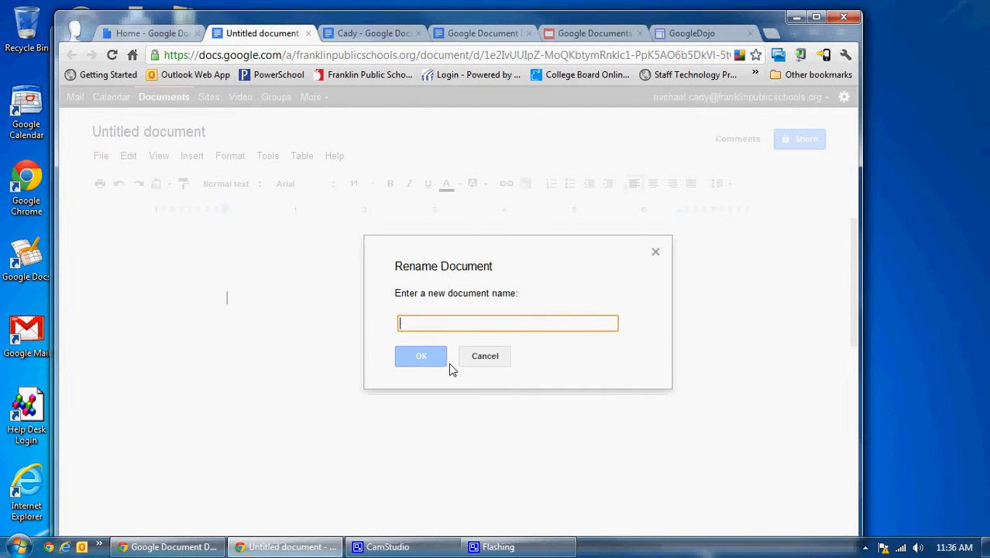
type("Cady")
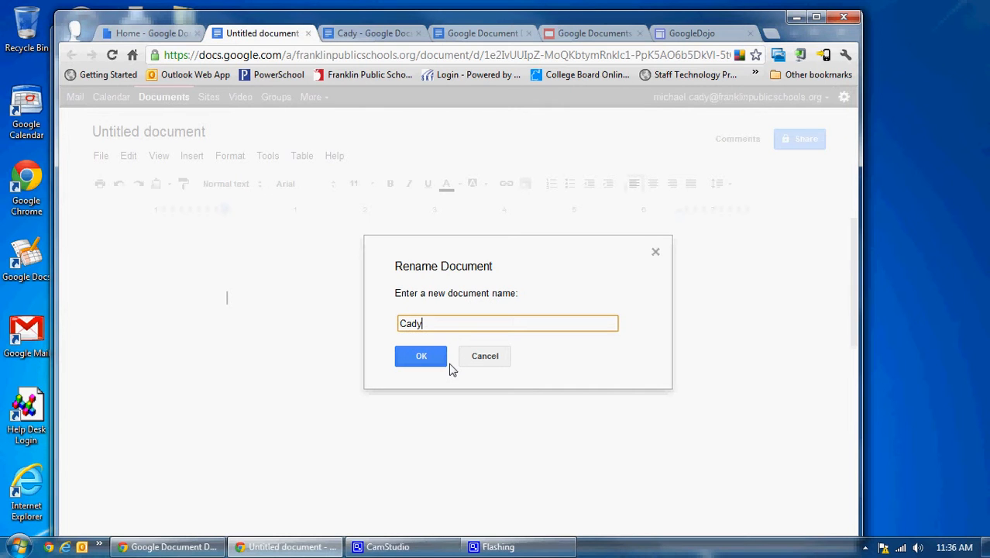
left_click(409, 362)
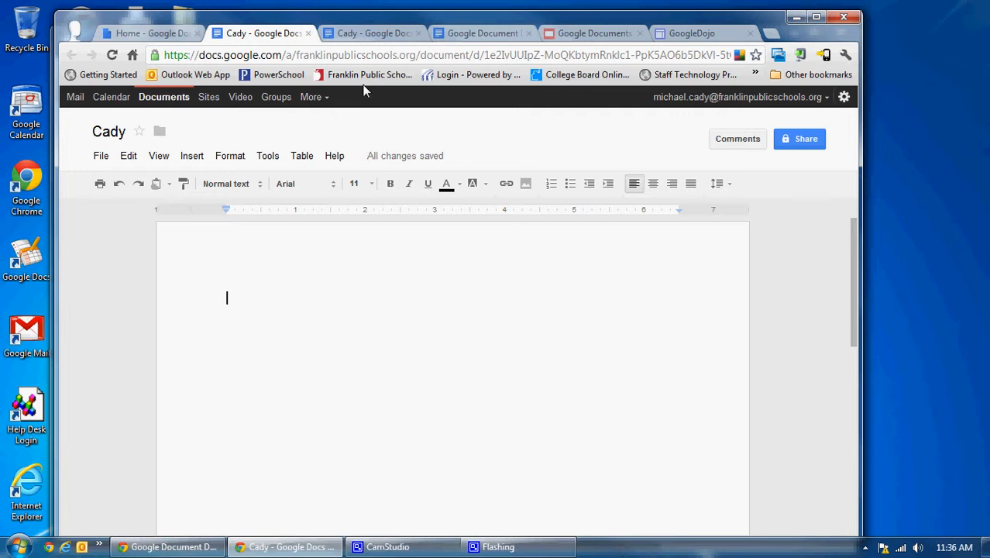
Switch to the Google Document Demo document and review which items can be inserted at its Inserting Images and Links section.
left_click(459, 36)
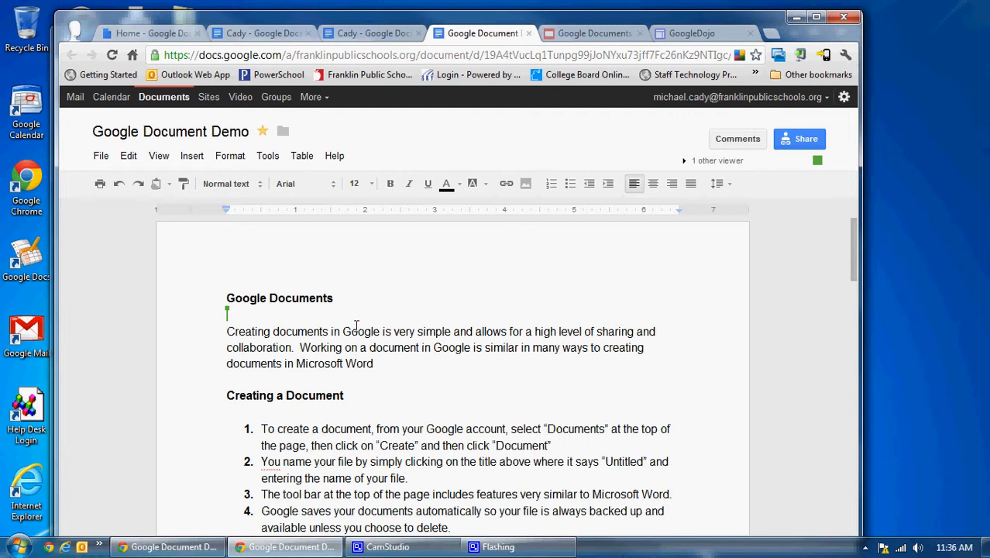
scroll(271, 360, "down", 3)
scroll(273, 362, "down", 1)
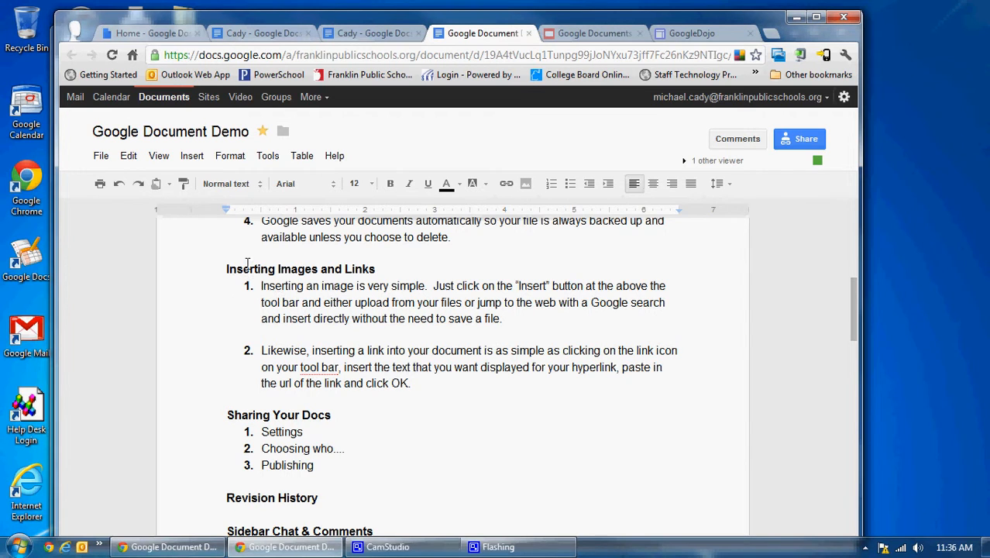
left_click(192, 157)
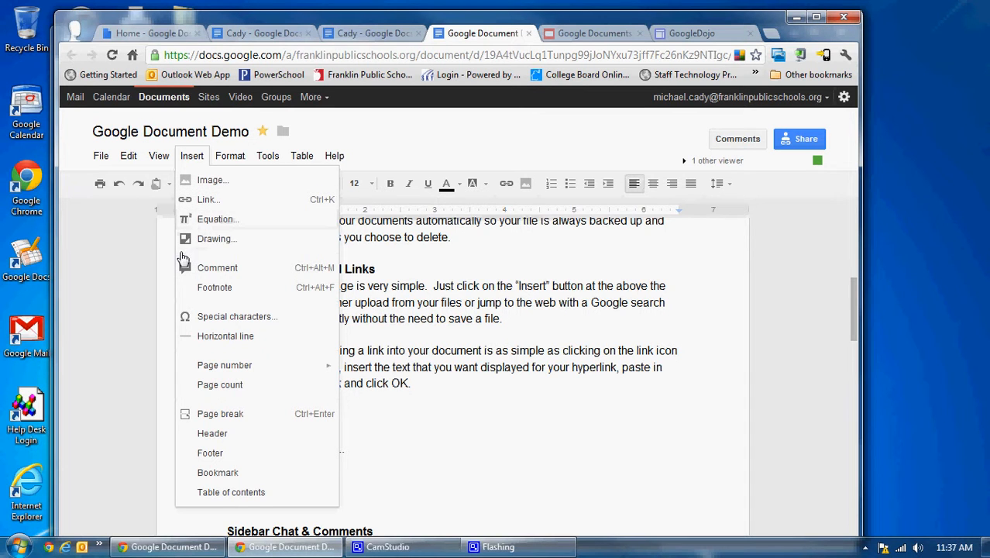
left_click(128, 283)
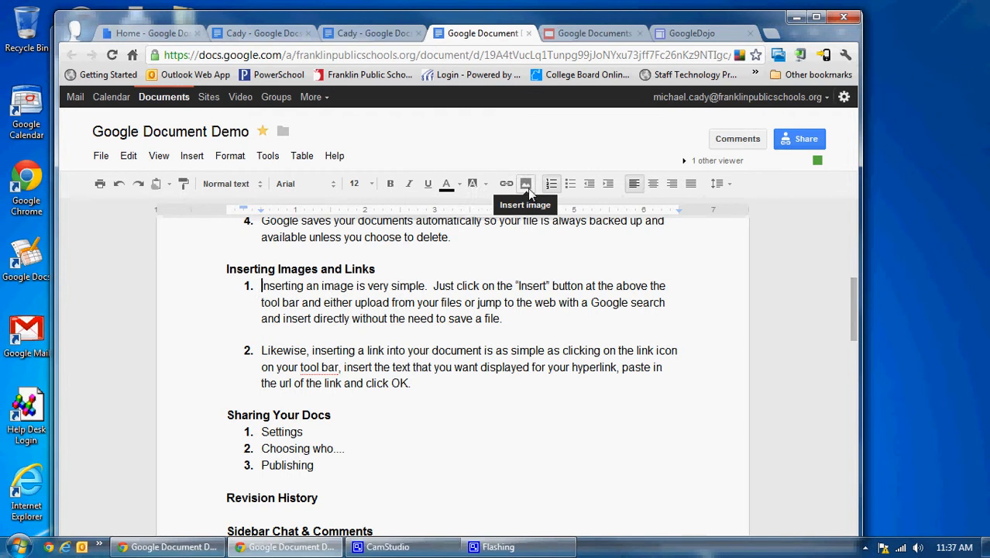
Upload the Google picture from My Pictures into the blank line below item 1 of Inserting Images and Links.
left_click(278, 334)
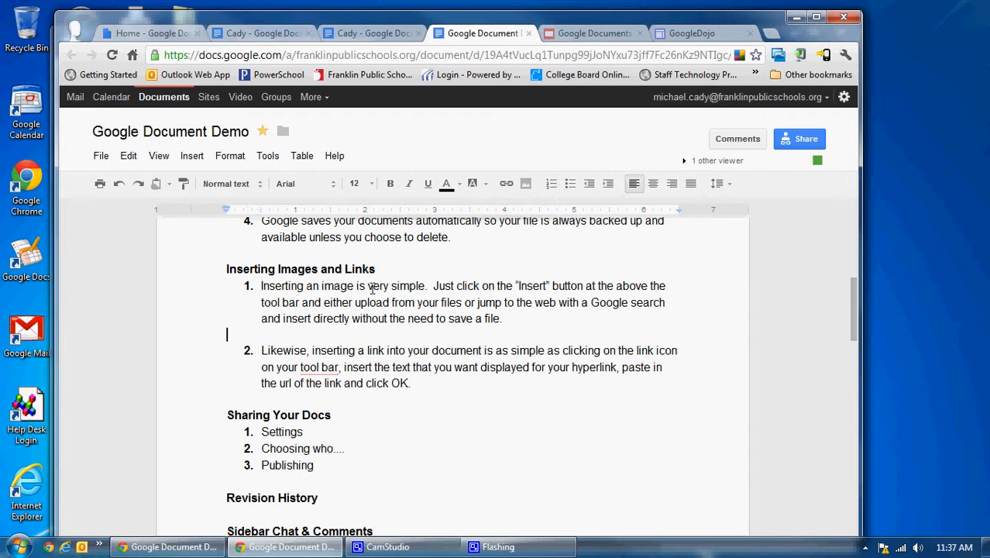
left_click(525, 186)
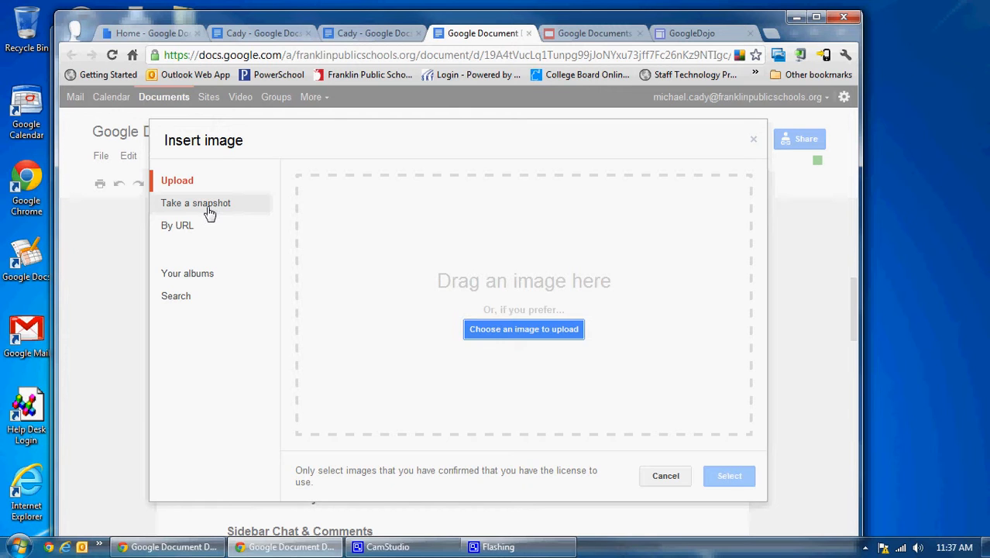
left_click(179, 303)
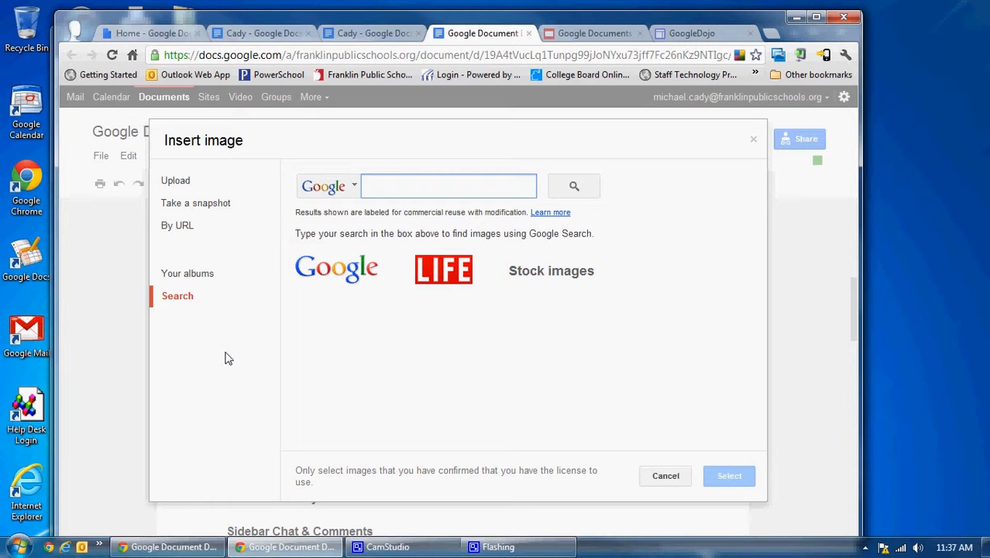
left_click(181, 186)
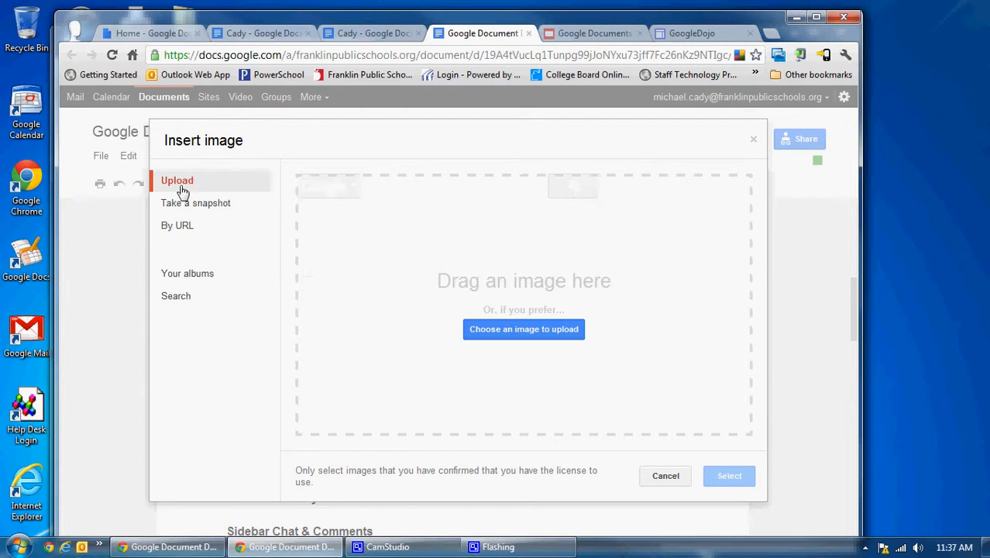
left_click(497, 338)
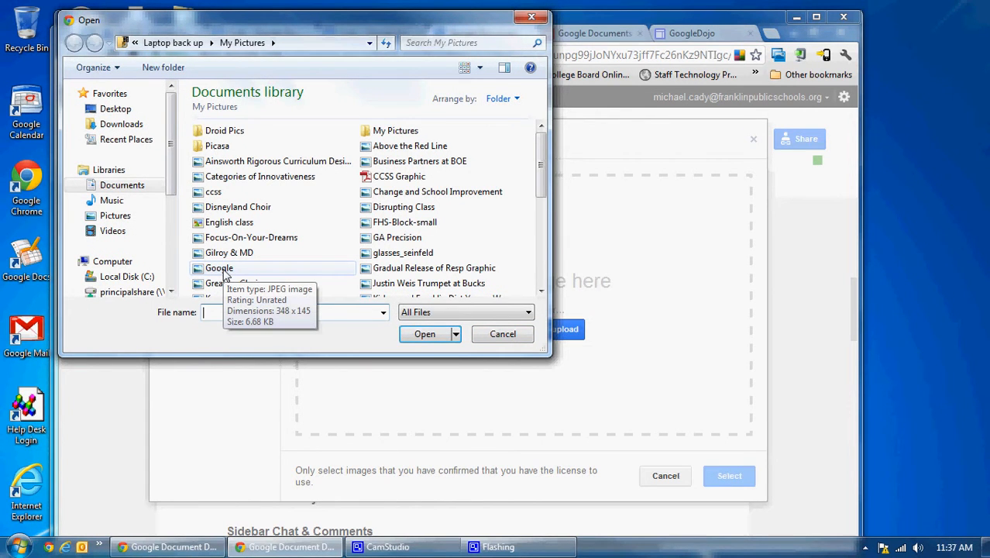
double_click(221, 270)
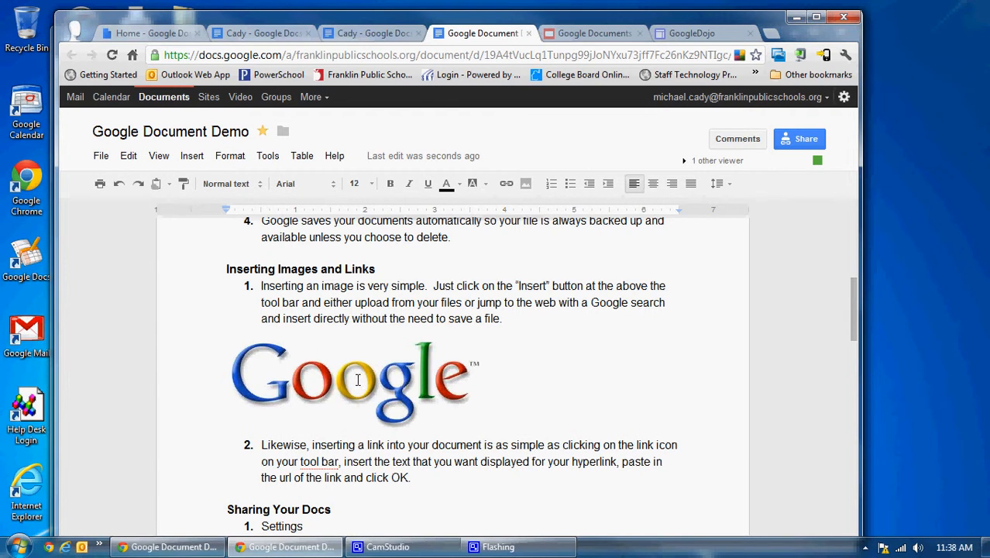
Add an unnumbered blank line after item 2 of the Inserting Images and Links section.
left_click(410, 479)
scroll(423, 481, "down", 2)
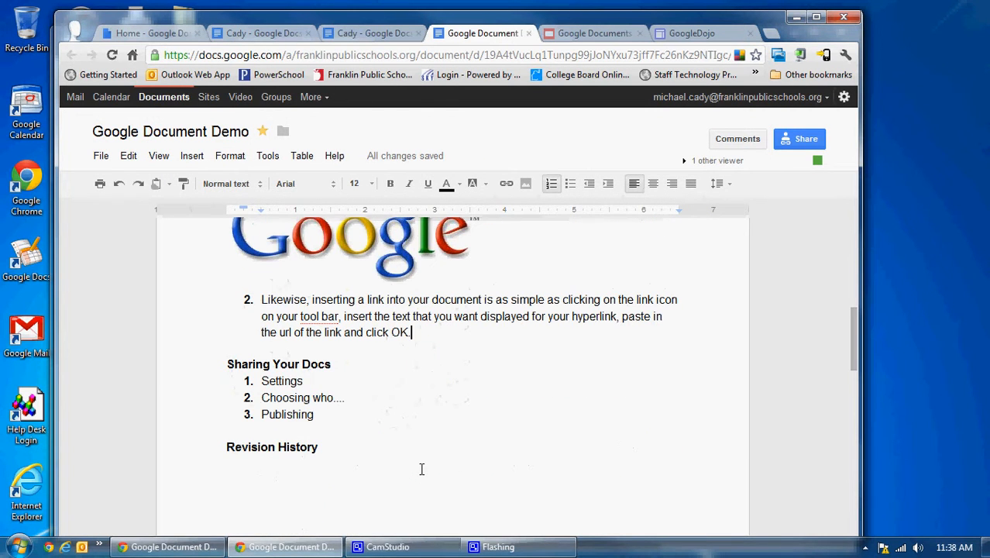
key("Return")
key("BackSpace")
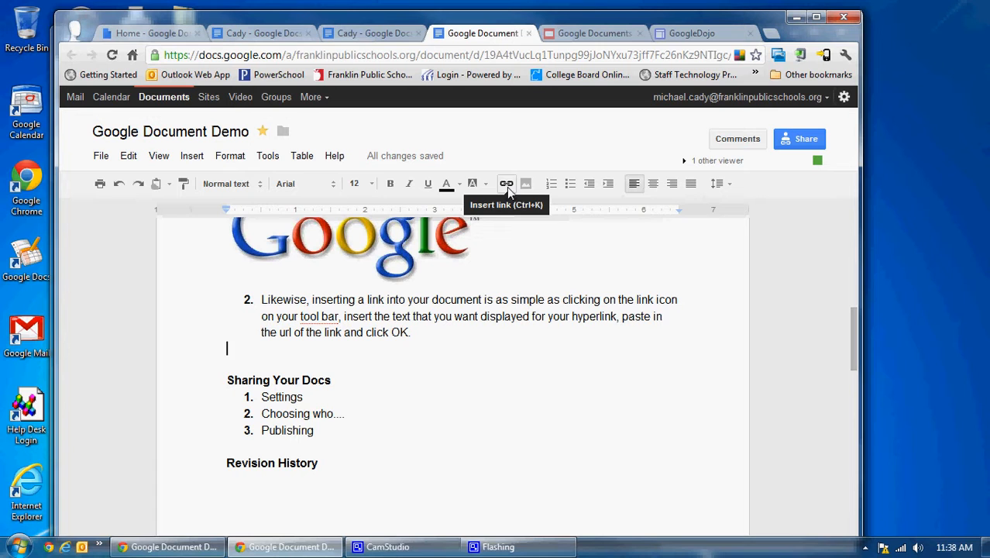
left_click(193, 157)
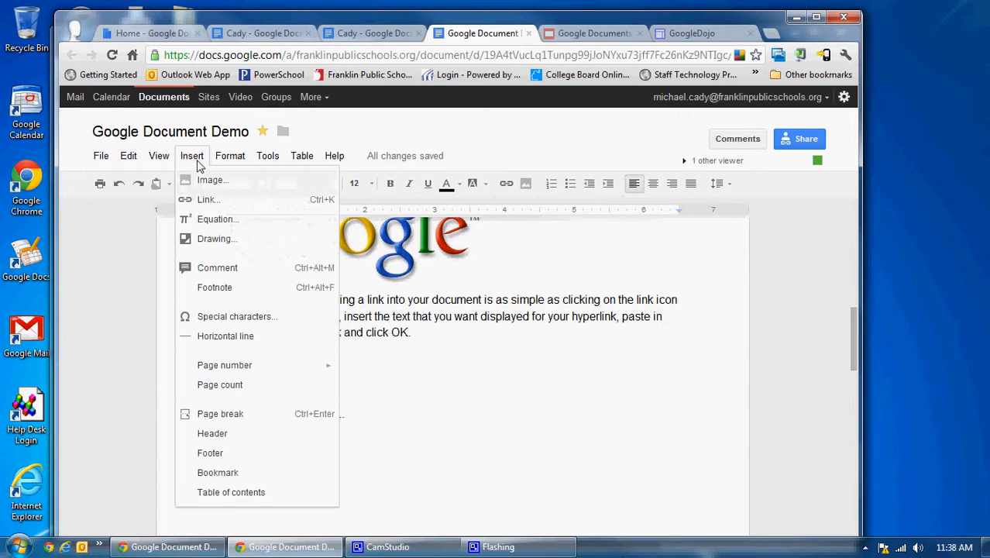
left_click(211, 201)
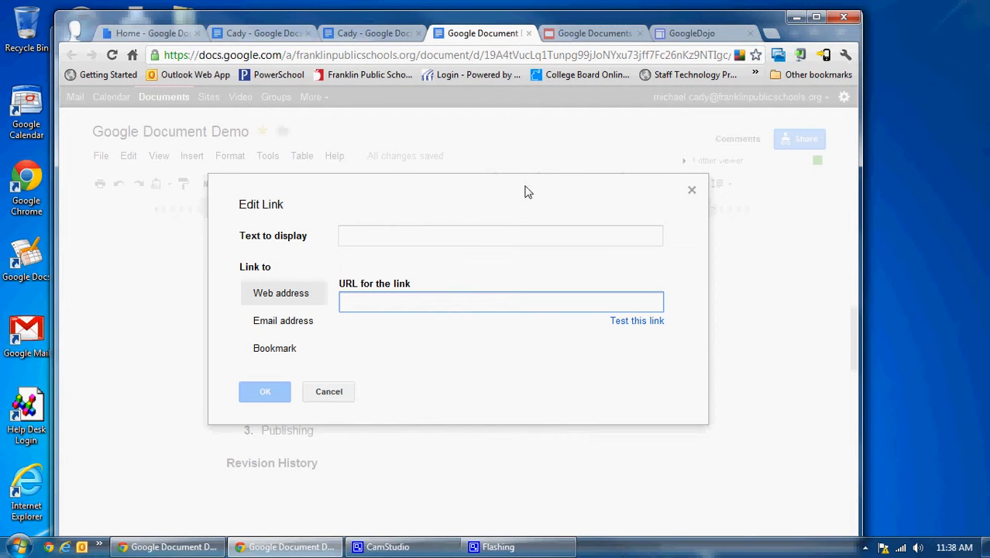
left_click(691, 36)
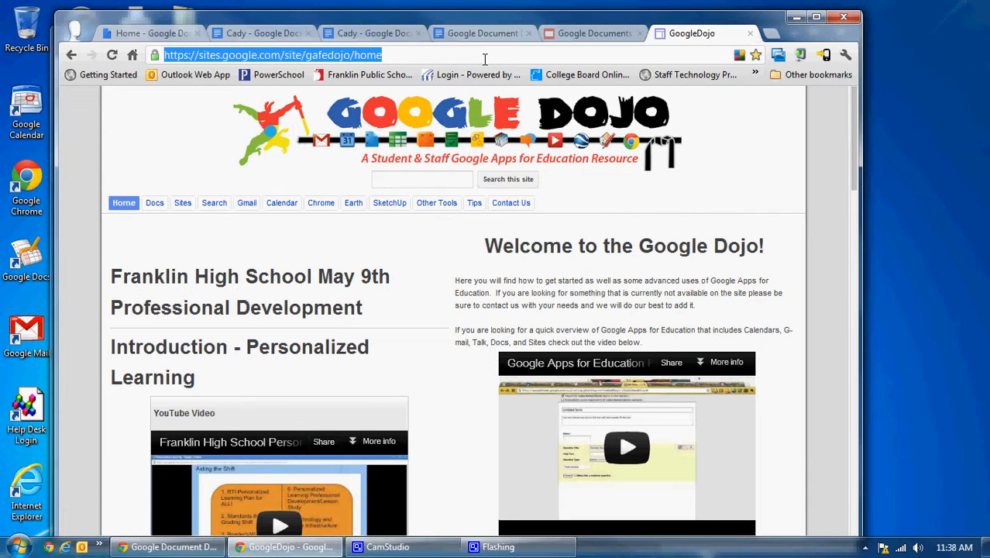
left_click(487, 33)
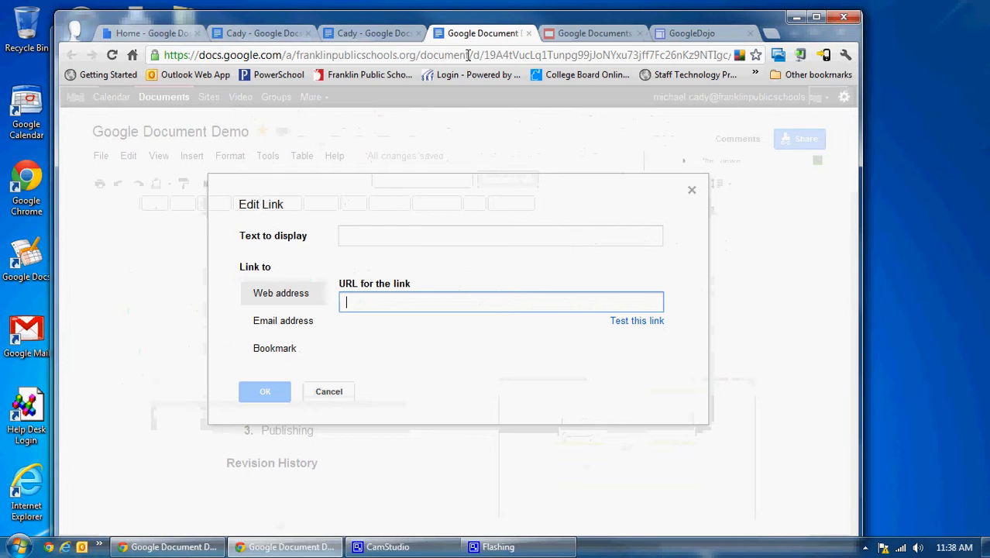
left_click(413, 234)
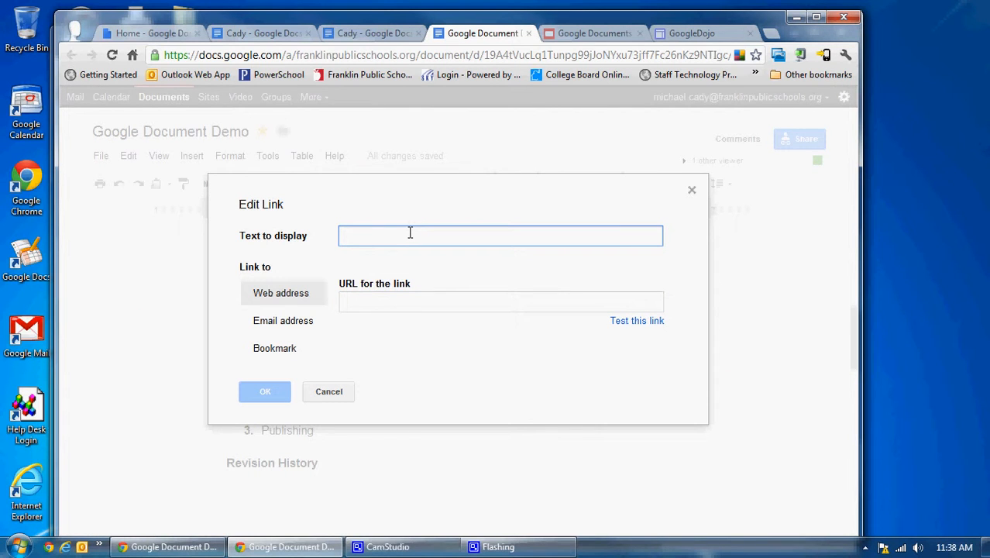
type("Google Dojo")
left_click(393, 303)
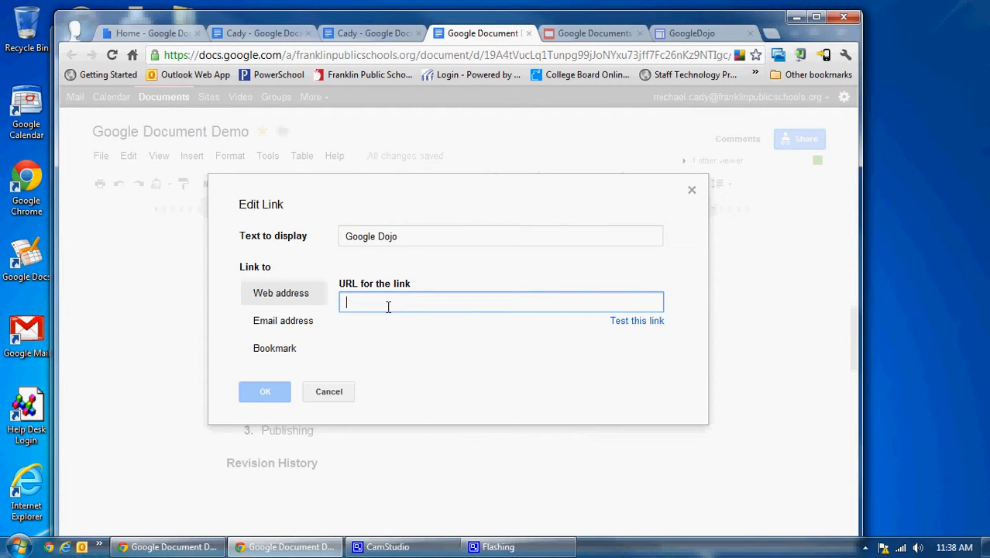
type("https://sites.google.com/site/gafedojo/home")
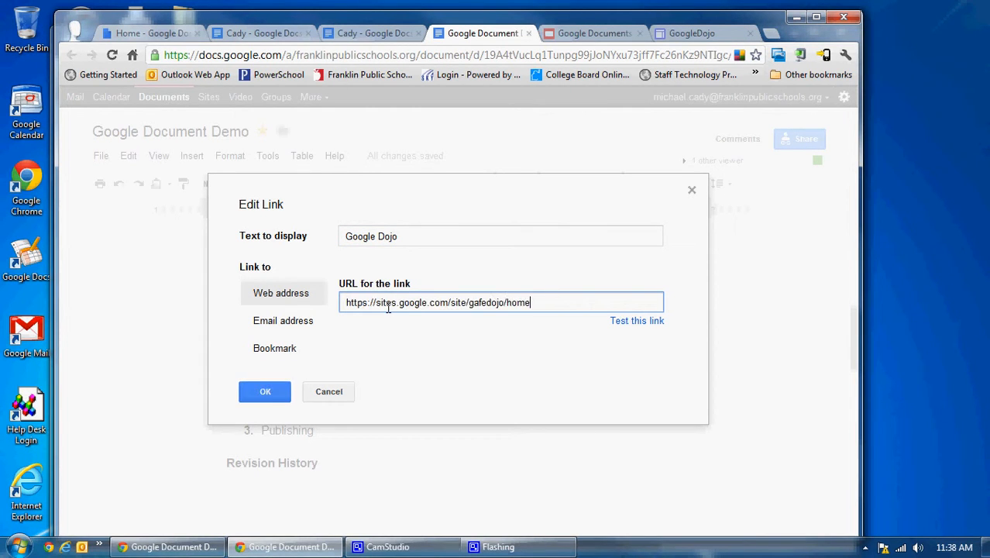
left_click(265, 391)
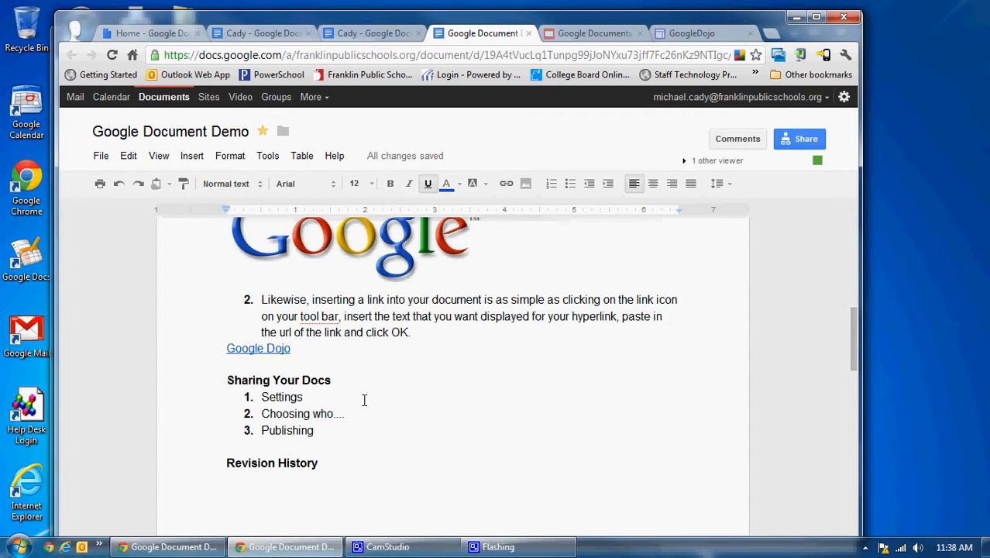
Review the document's sharing visibility options and save them as Anyone with the link, Can view.
scroll(364, 400, "down", 1)
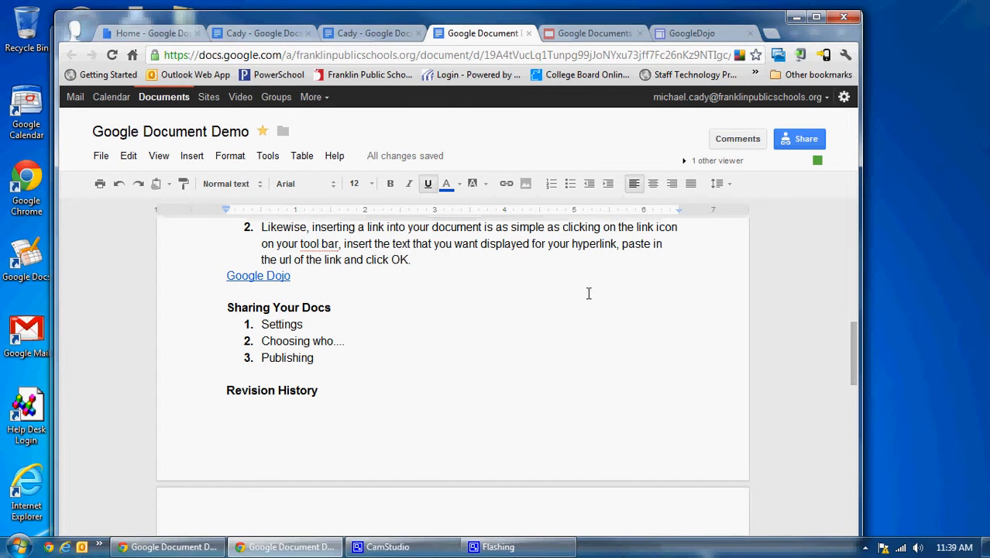
left_click(792, 145)
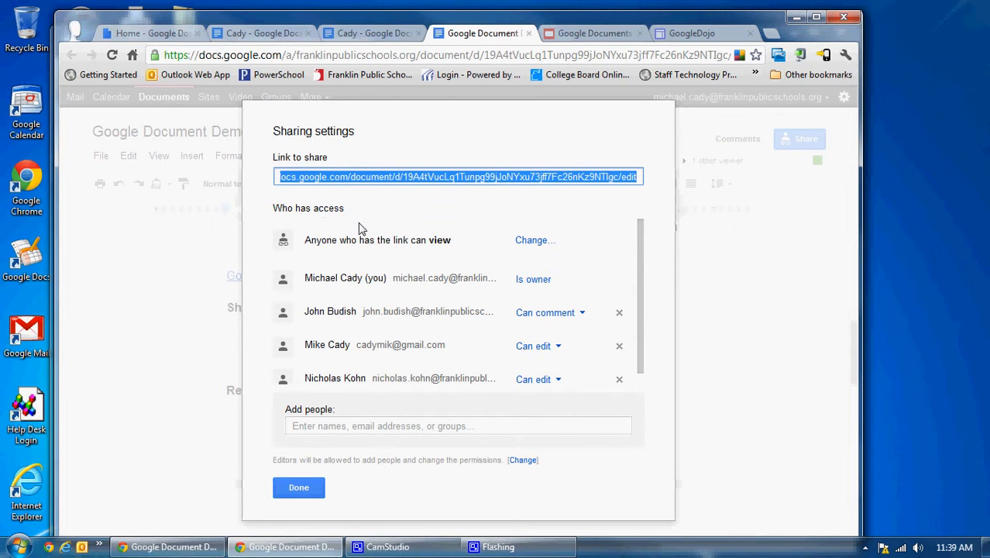
left_click(530, 243)
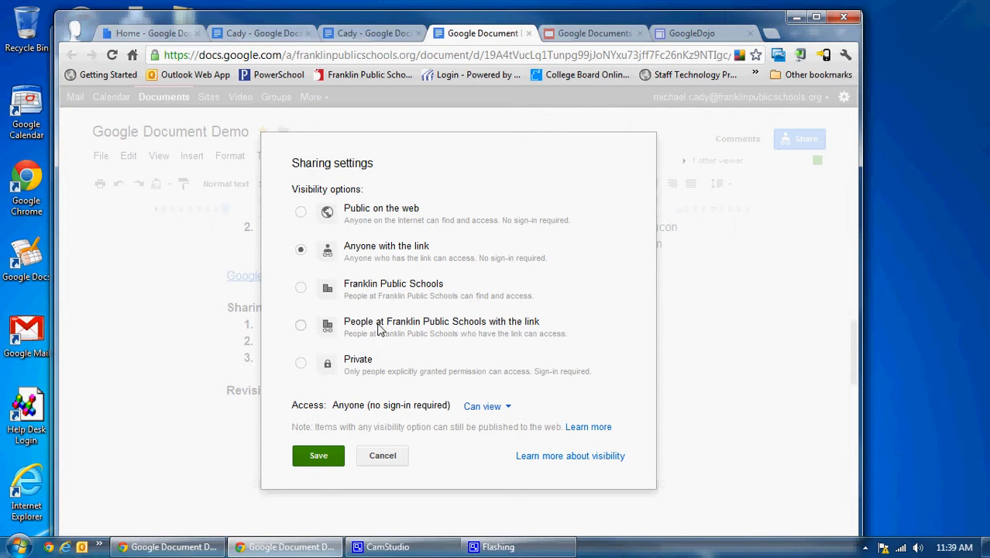
left_click(318, 456)
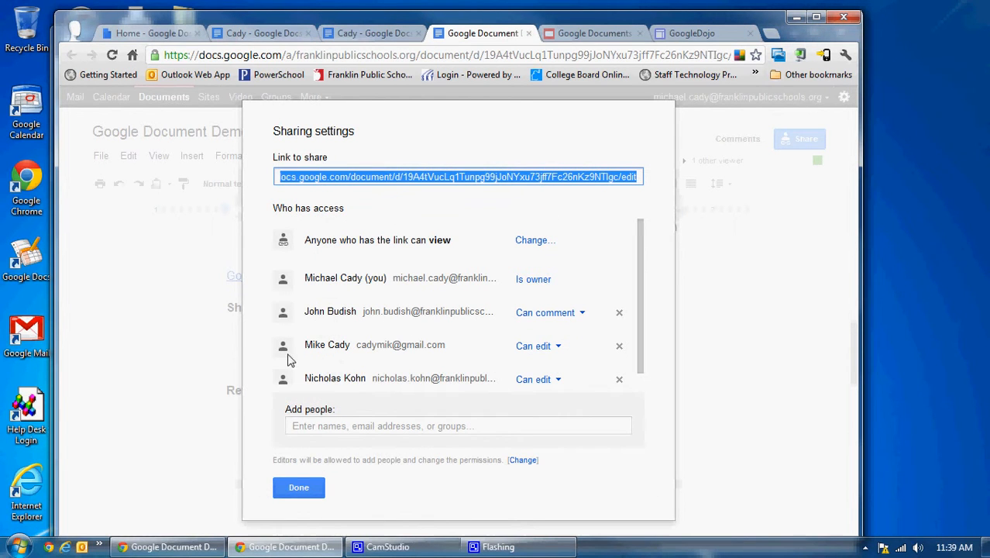
Share the document with a suggested colleague from the school directory, with Can edit access and email notification.
left_click(471, 426)
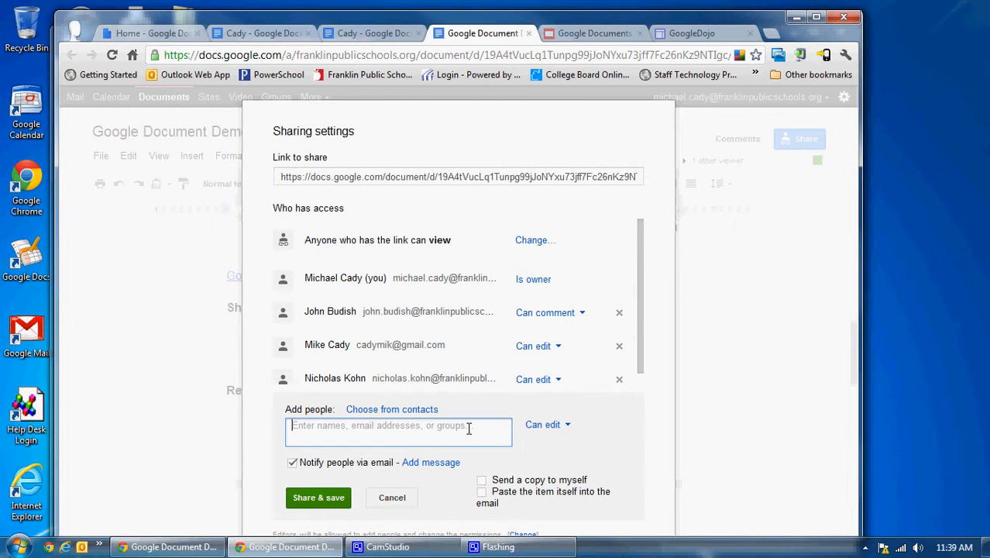
type("dick")
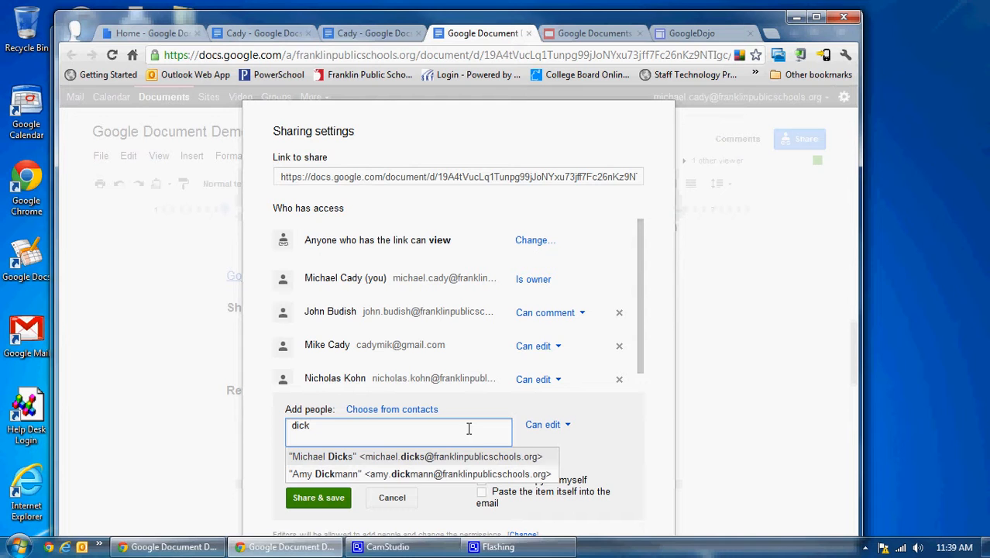
left_click(394, 459)
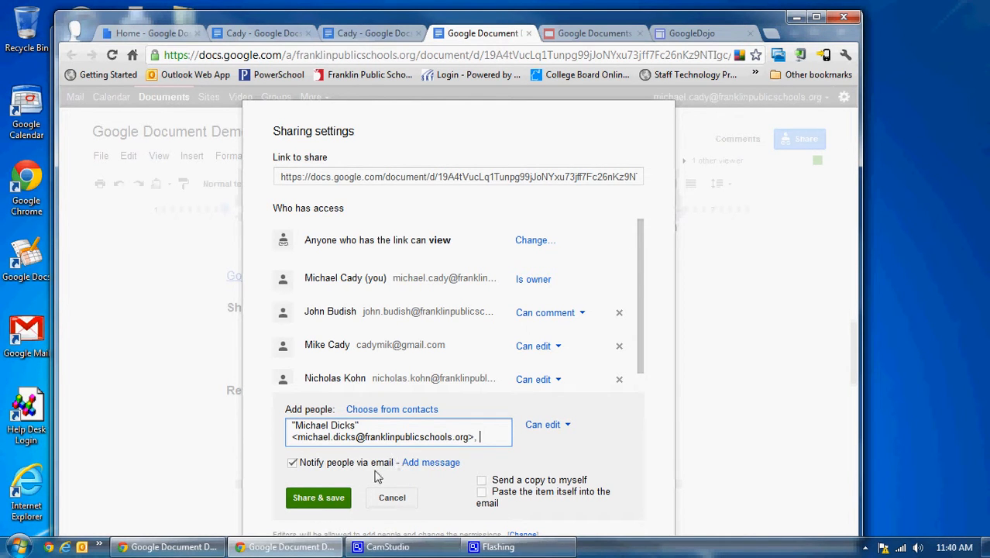
left_click(324, 502)
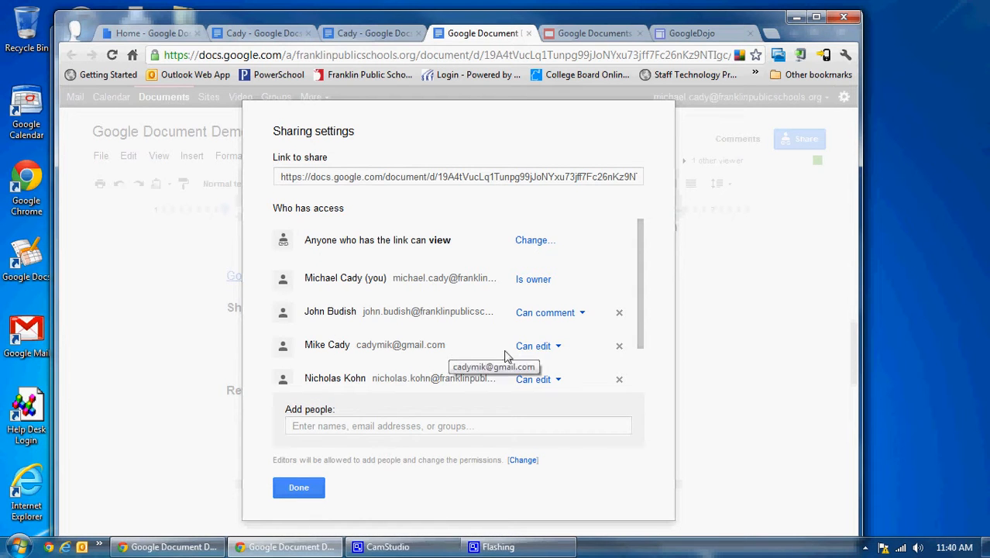
Change the newly added colleague's access to Can view in the sharing settings and save the changes.
scroll(641, 339, "down", 1)
scroll(641, 338, "down", 1)
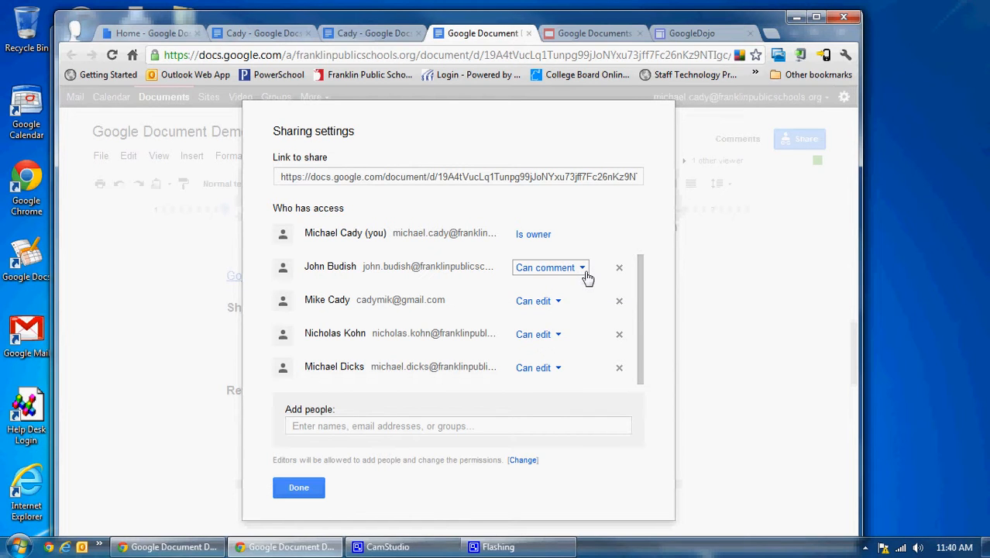
left_click(559, 371)
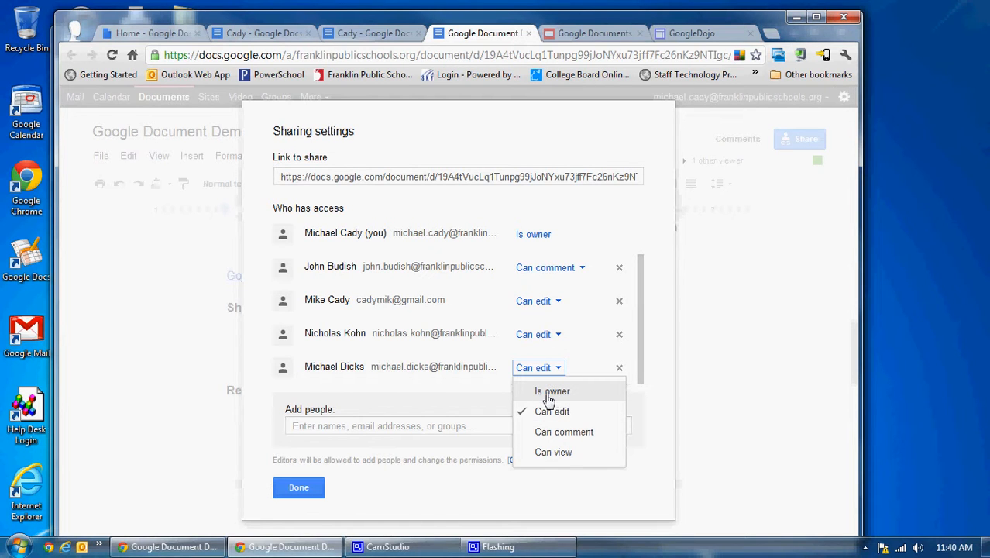
left_click(545, 452)
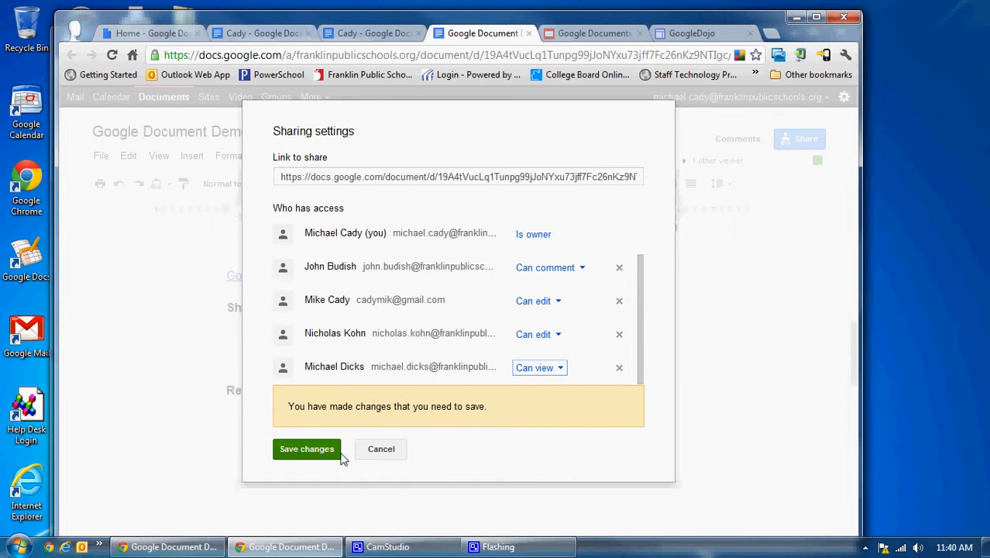
left_click(303, 451)
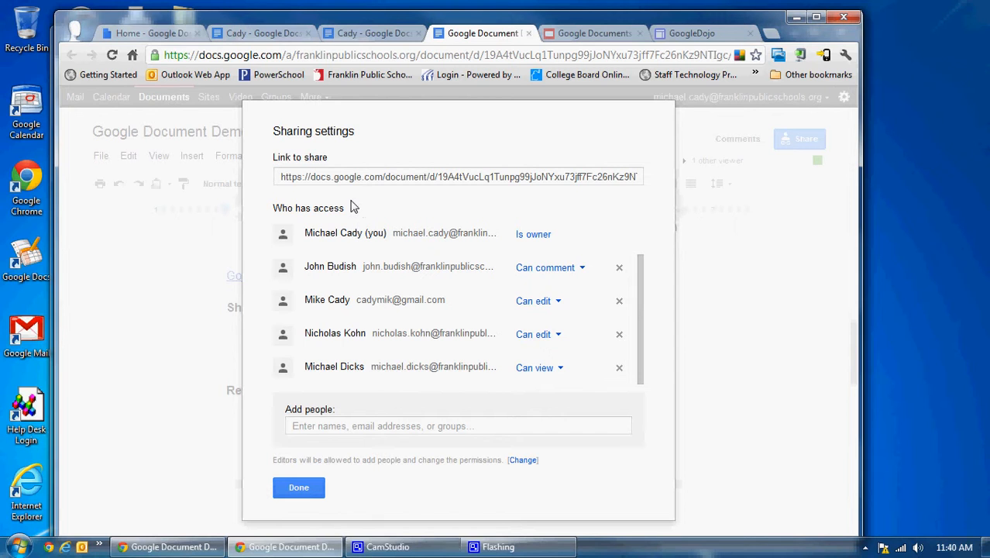
Select the document's full share link in the sharing settings, and finish by closing the settings.
left_click(283, 182)
left_click(283, 182)
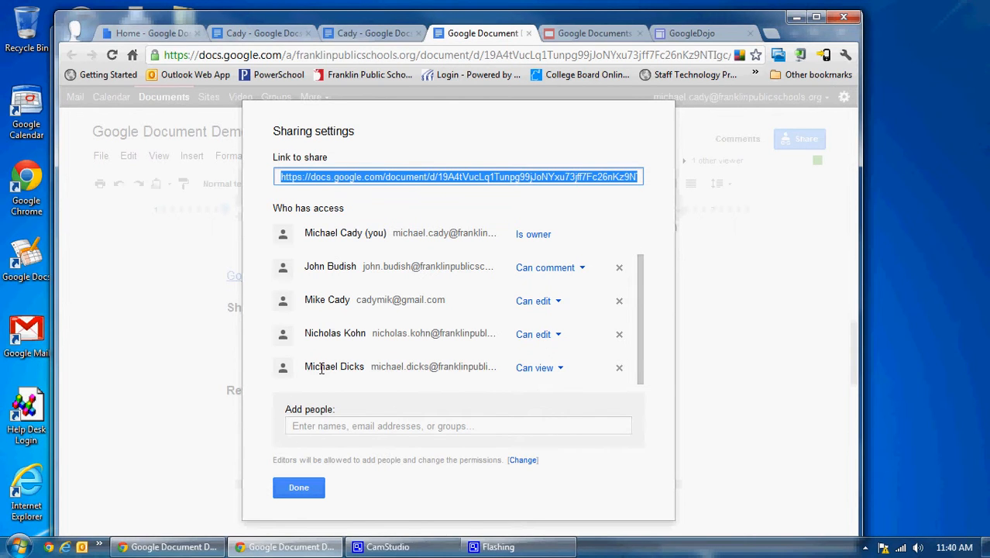
left_click(296, 486)
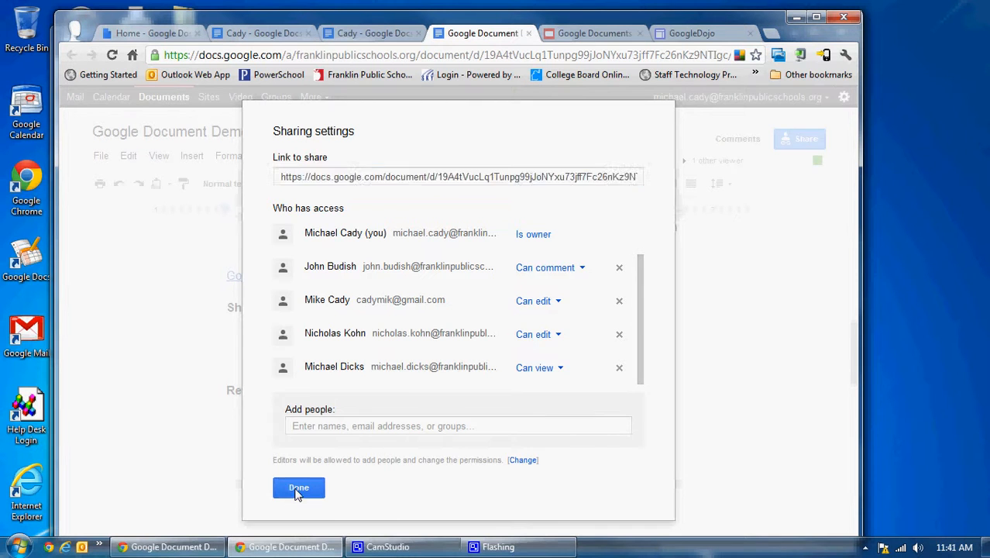
Restore the older of the two May 4, 11:24 AM revisions from the revision history and look over the restored document.
scroll(397, 387, "down", 2)
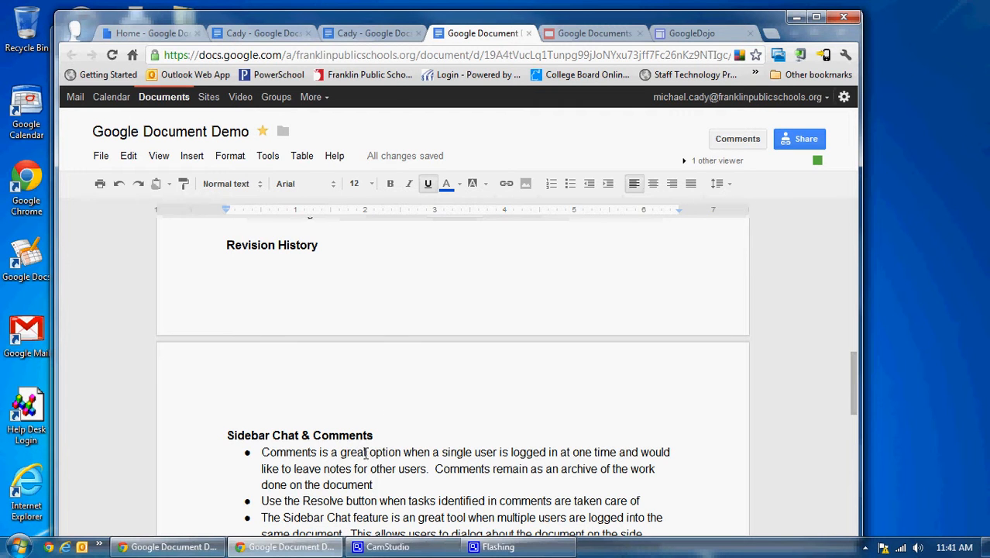
left_click(100, 157)
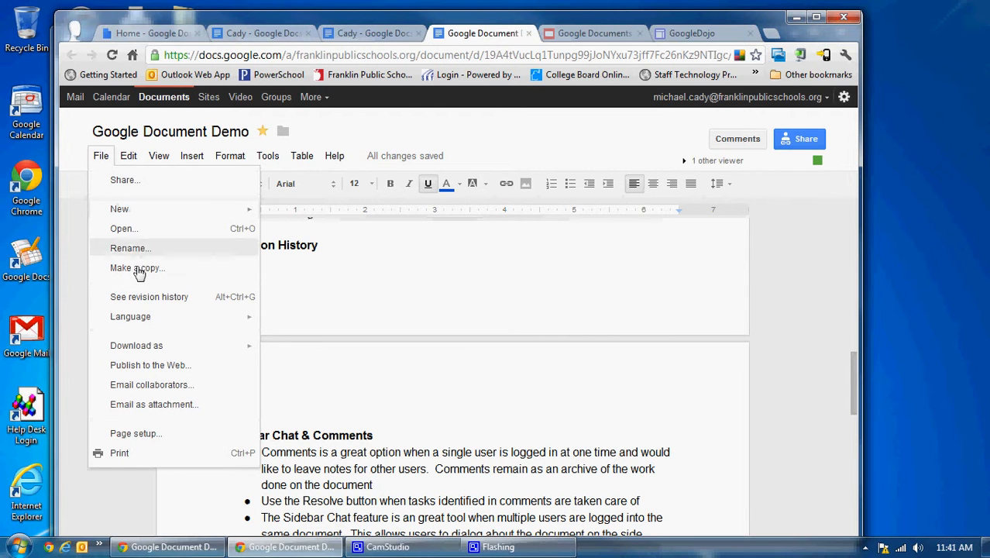
left_click(137, 299)
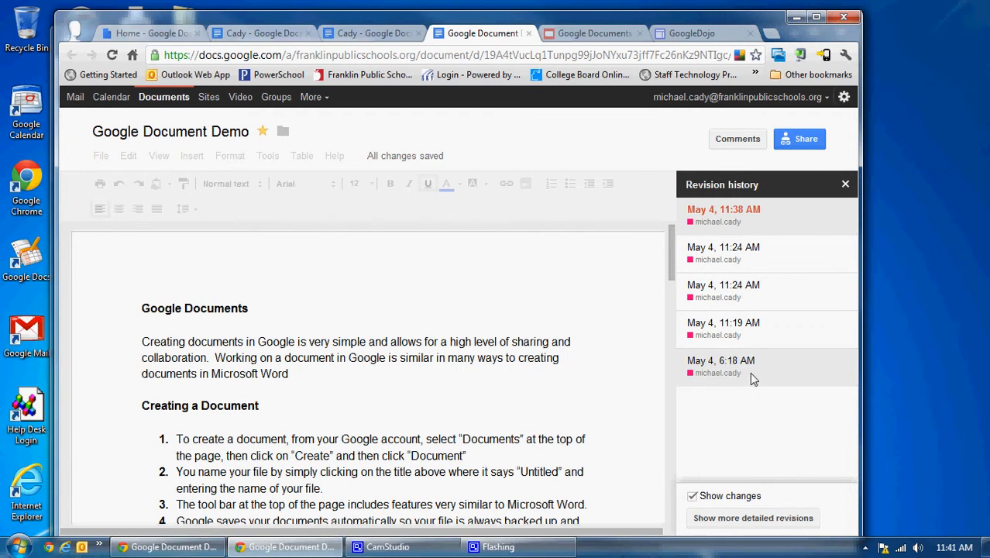
left_click(765, 302)
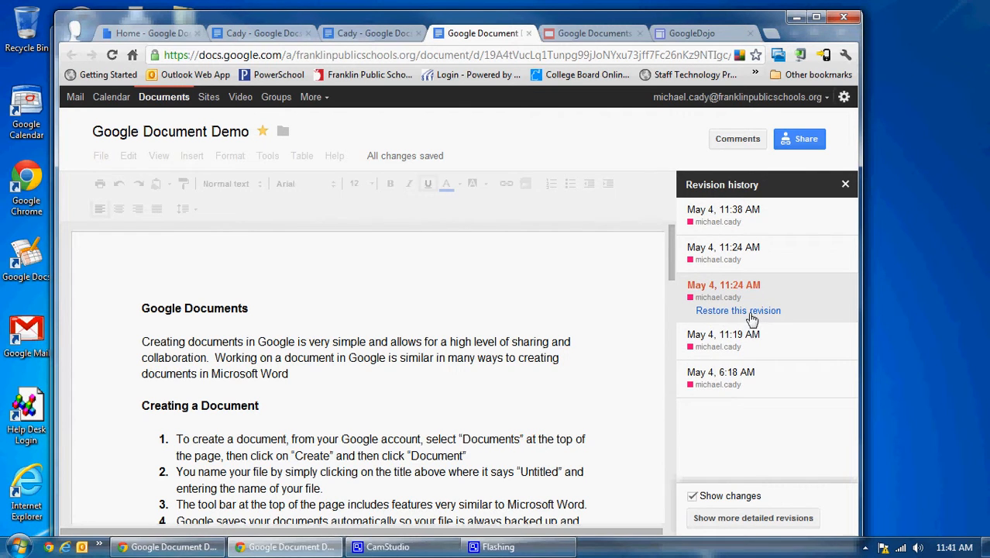
left_click(748, 312)
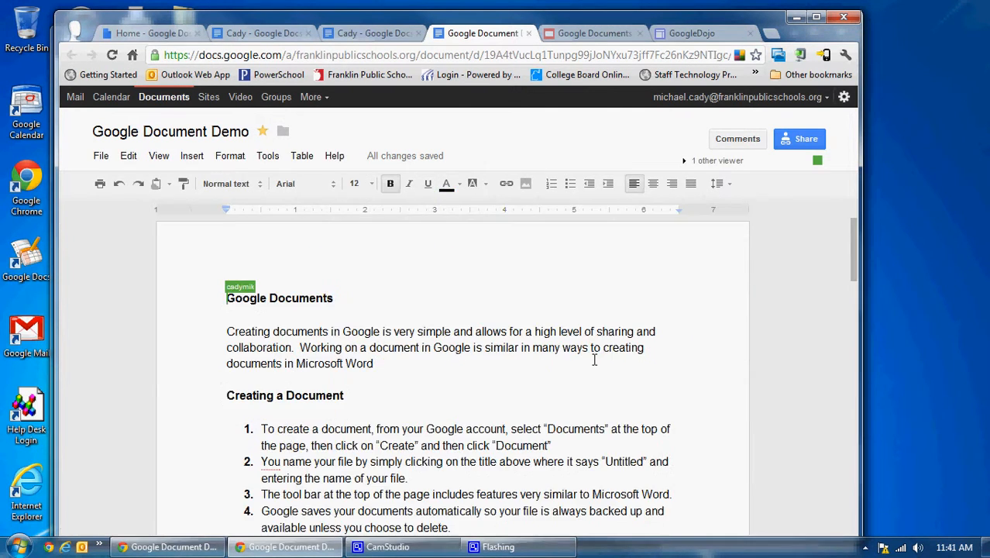
scroll(594, 360, "down", 11)
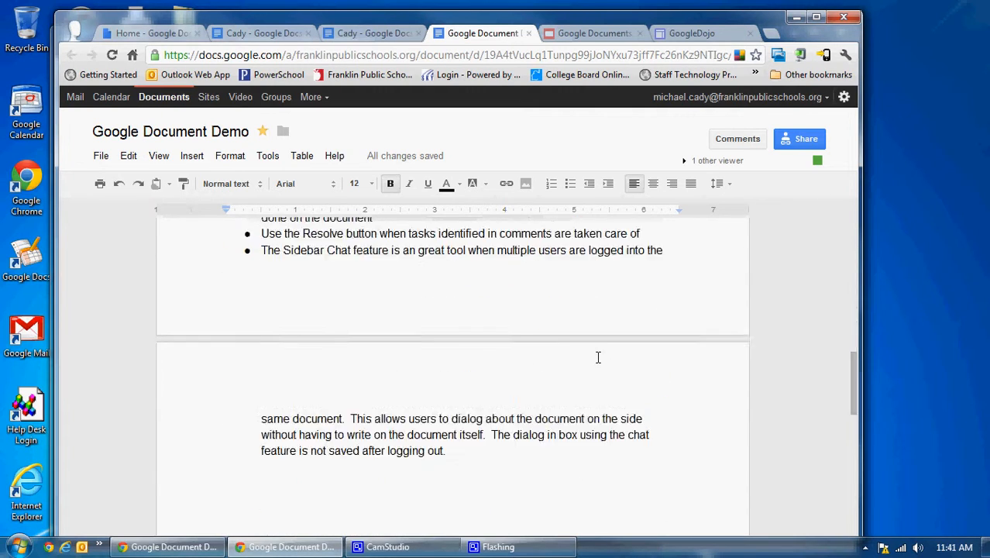
scroll(599, 358, "up", 8)
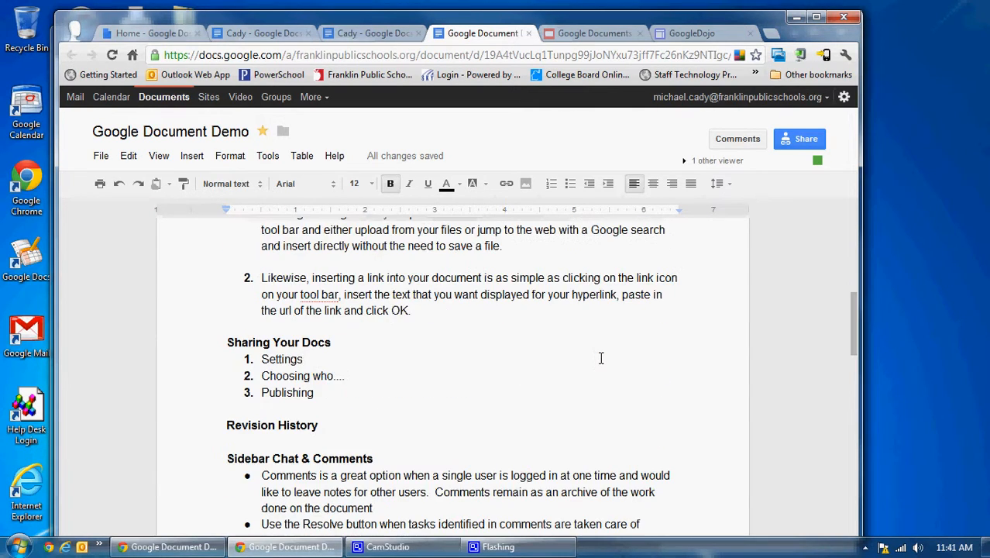
scroll(601, 357, "down", 2)
scroll(601, 359, "down", 2)
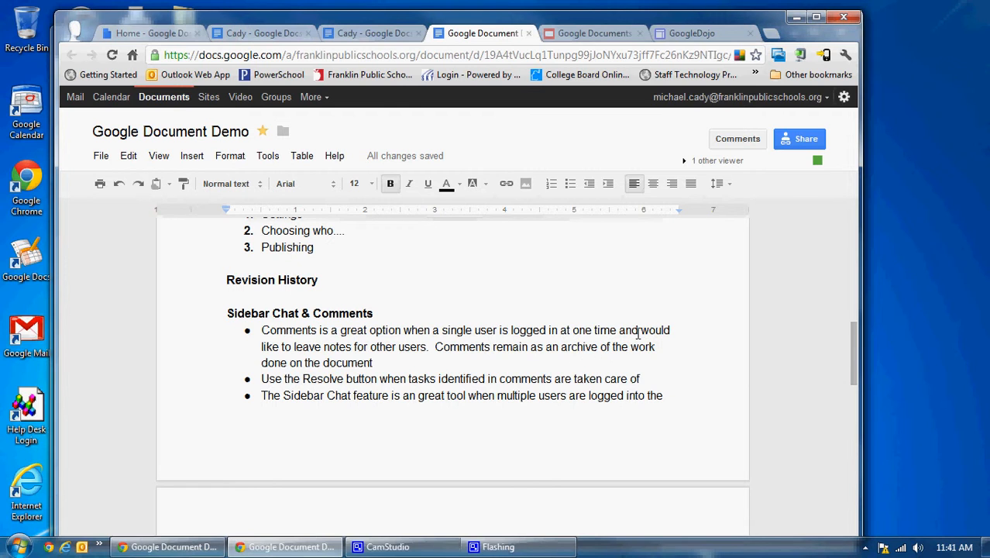
Reopen the revision history to review the list of saved versions, and close it without restoring any.
left_click(101, 158)
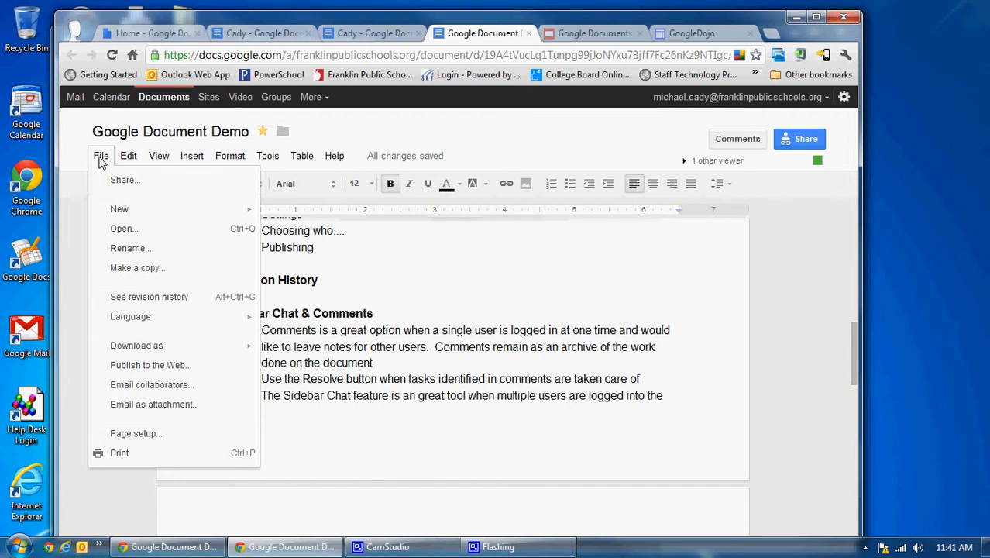
left_click(147, 296)
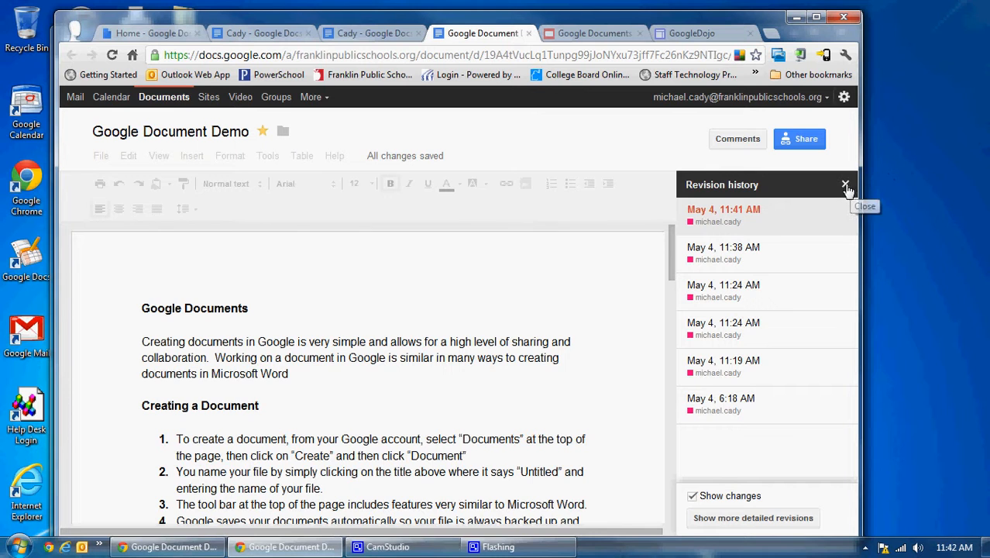
left_click(845, 185)
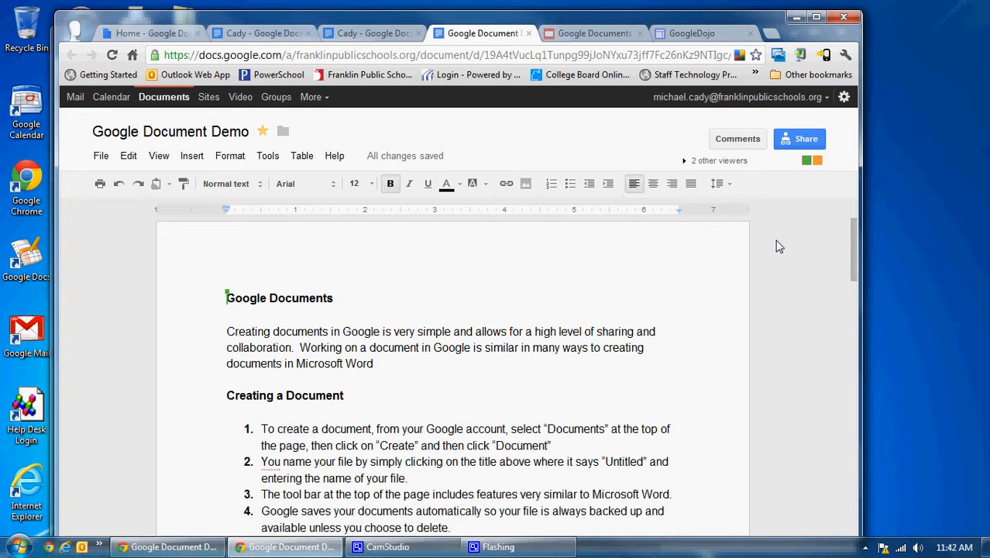
Post the comment "Add link" on the document, mark it as resolved, and close the comments.
left_click(738, 143)
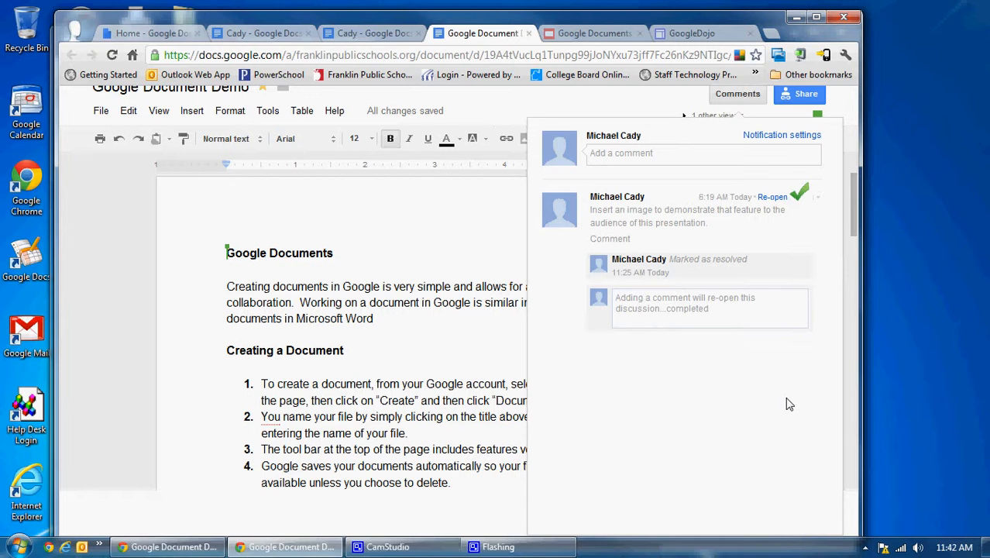
left_click(682, 151)
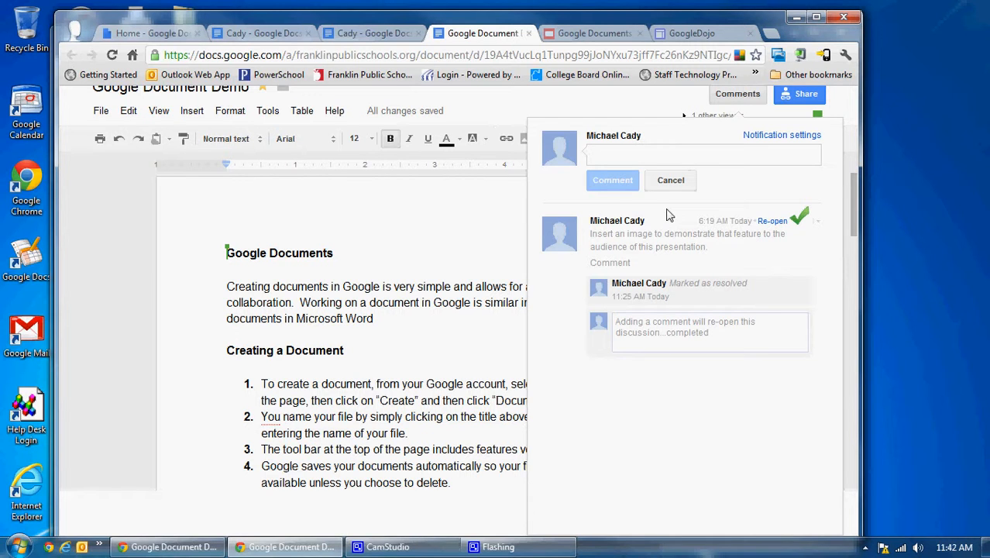
type("Add link")
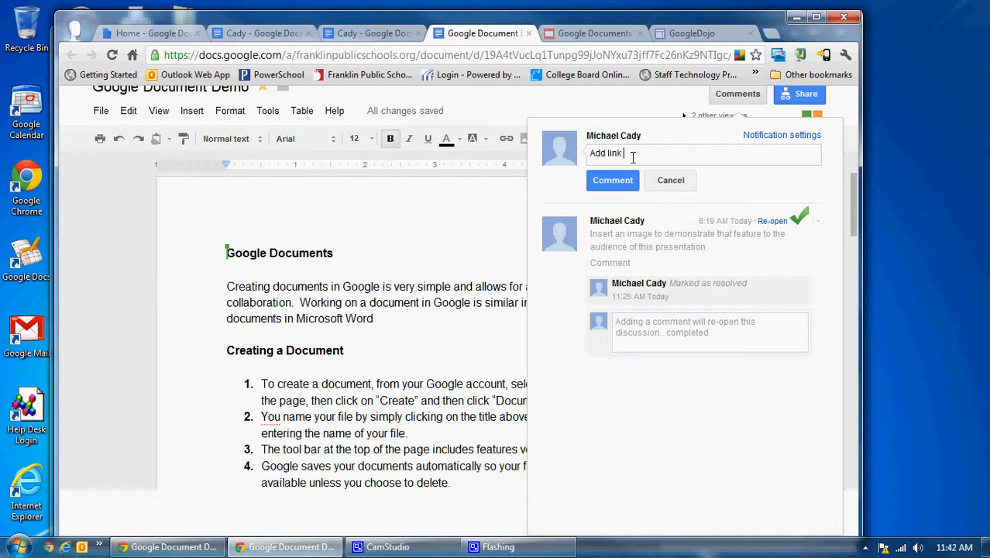
left_click(612, 179)
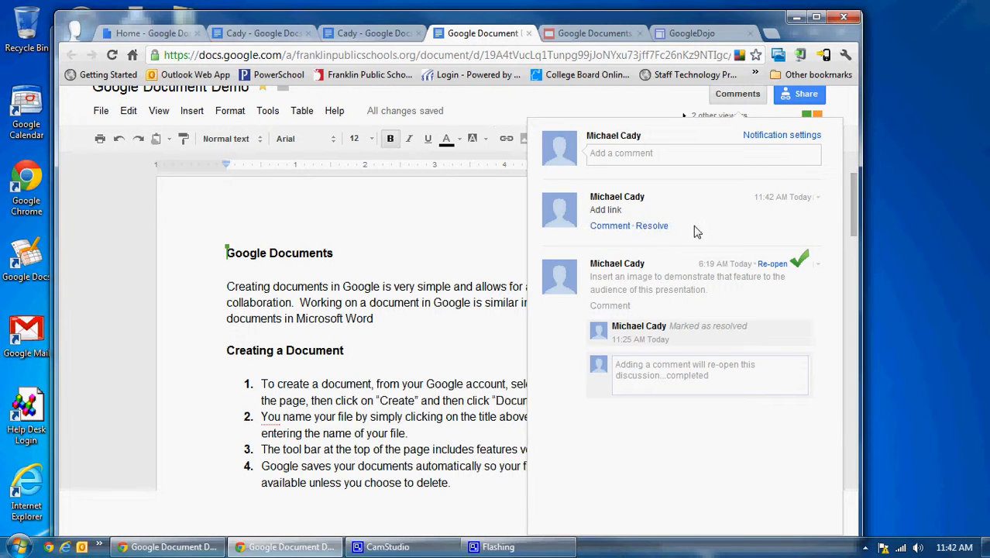
left_click(653, 226)
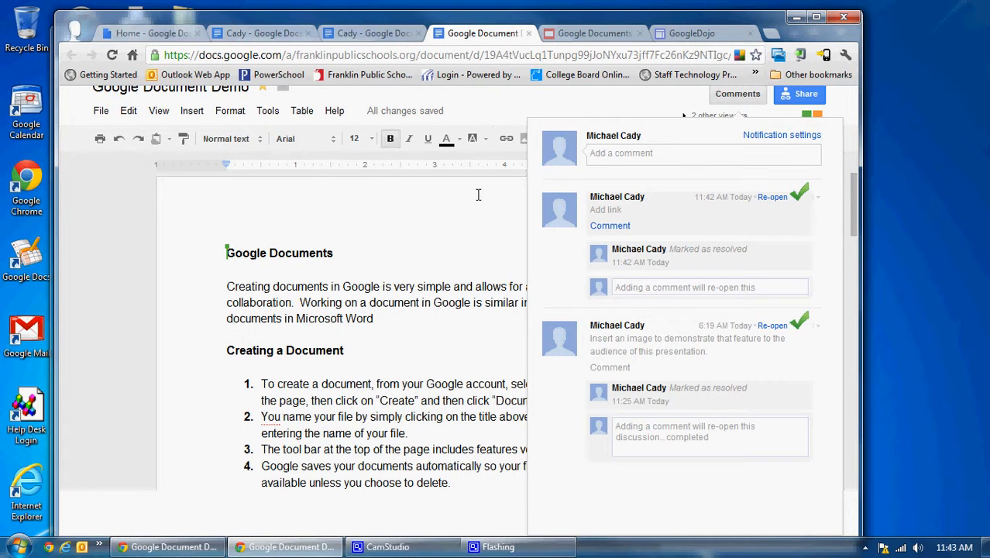
left_click(464, 223)
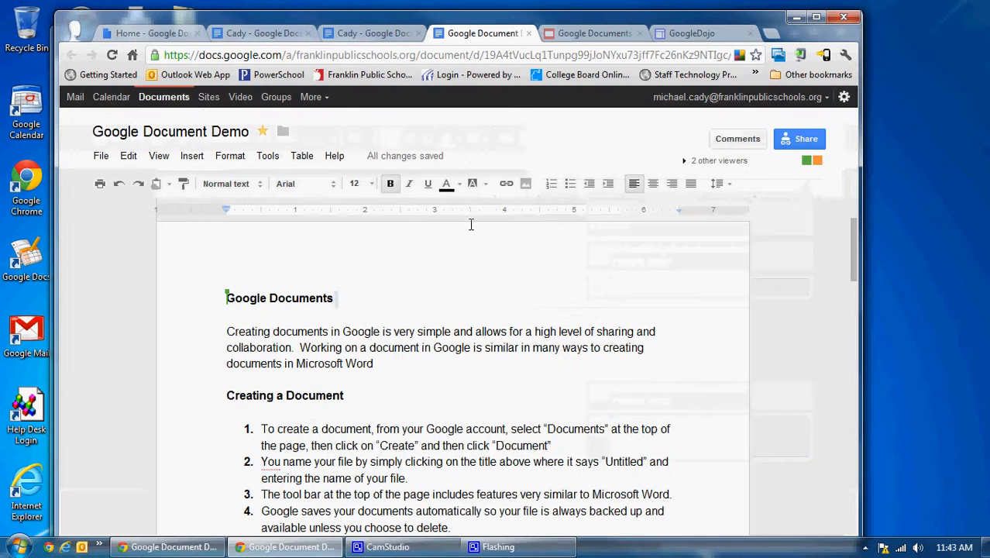
Send the message "Testing Chat" to the other viewers in the sidebar chat and collapse the chat.
left_click(692, 161)
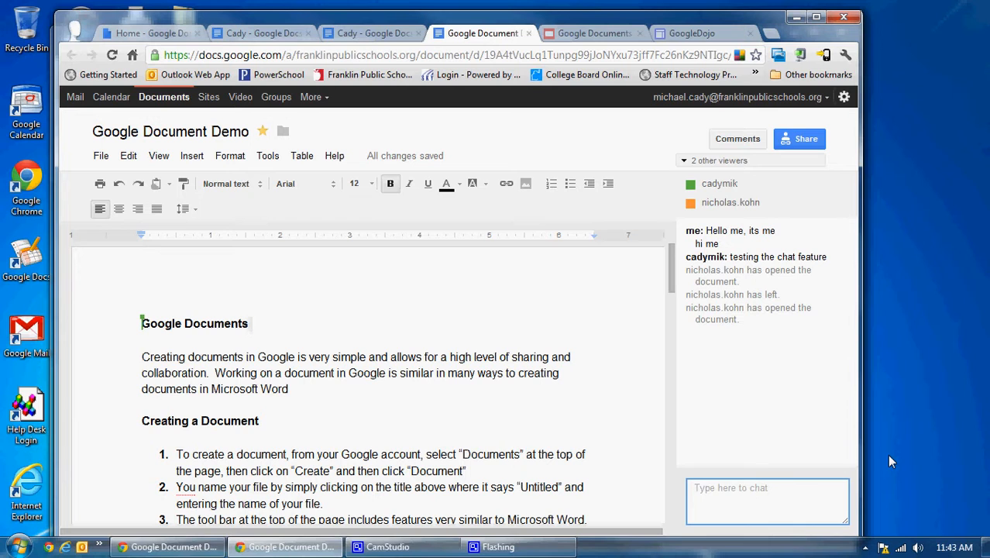
type("Testsin")
type("ing Cha")
type("t")
key("Return")
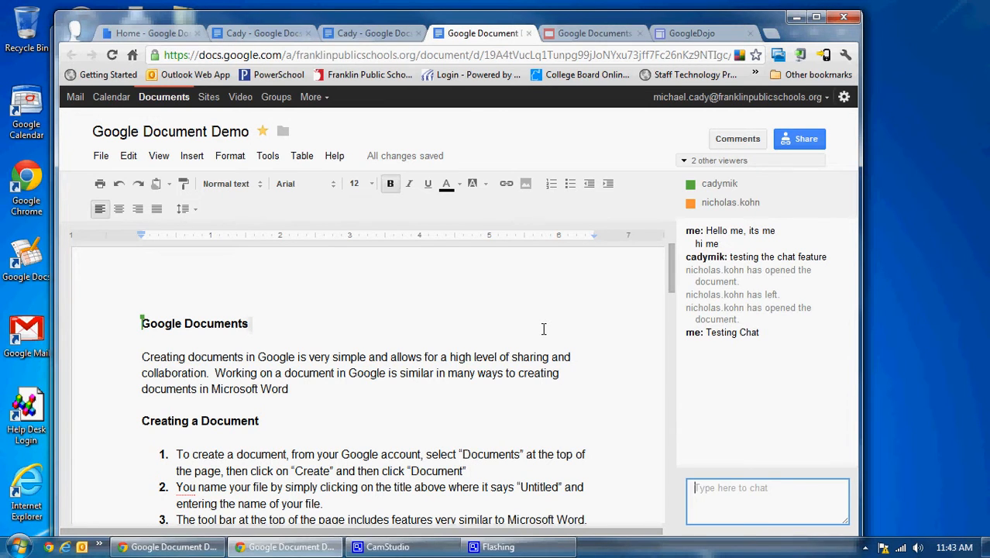
left_click(686, 163)
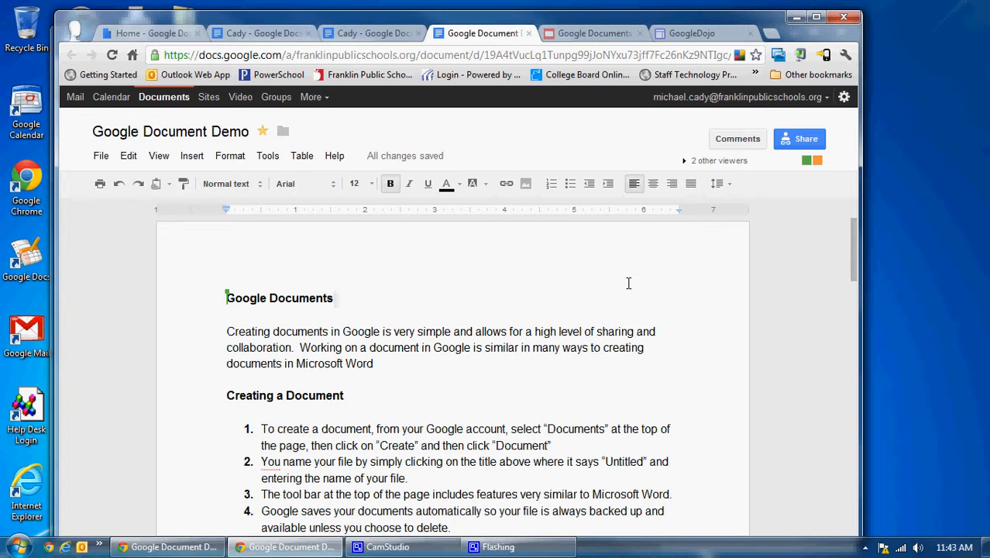
Review the Publish to the Web settings, including the document link and embed code, and close them.
left_click(101, 158)
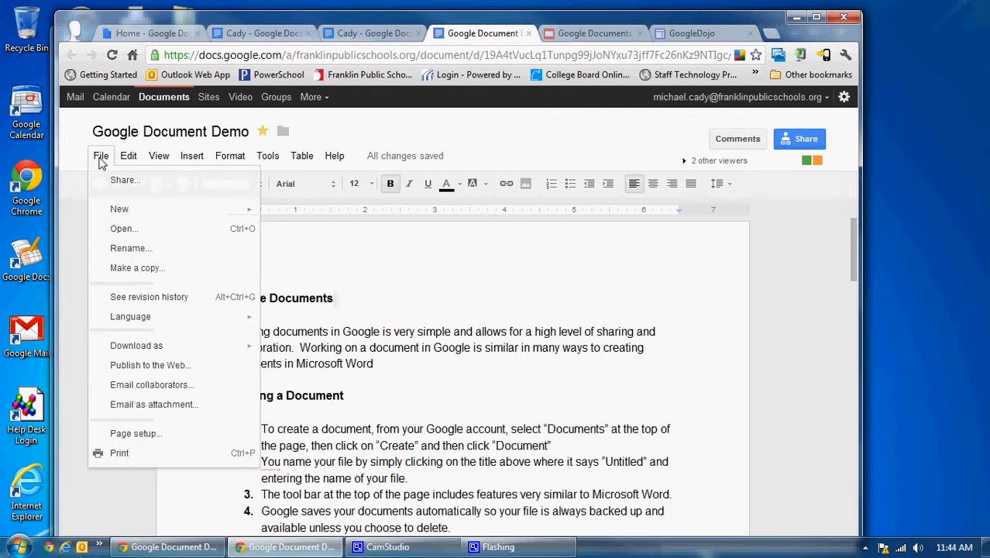
left_click(131, 368)
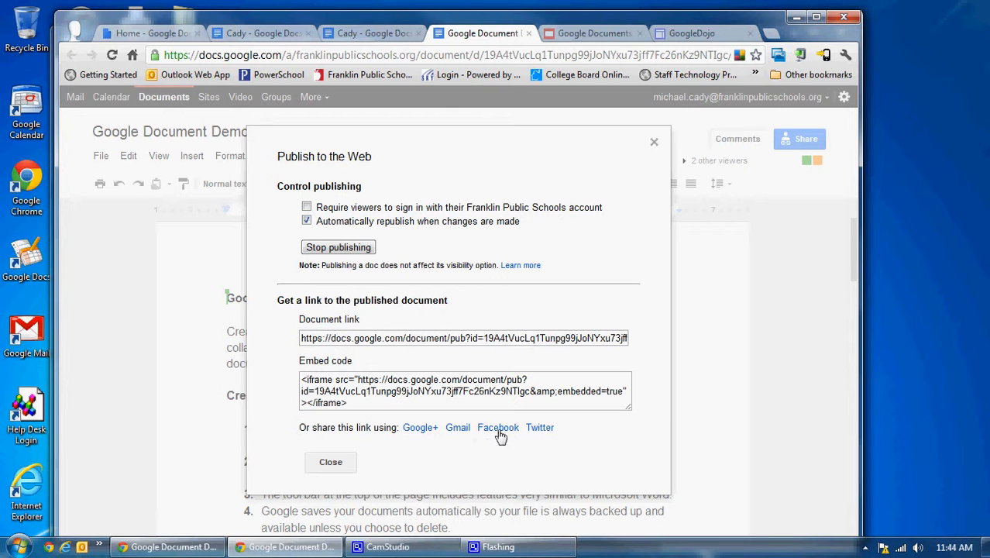
left_click(332, 463)
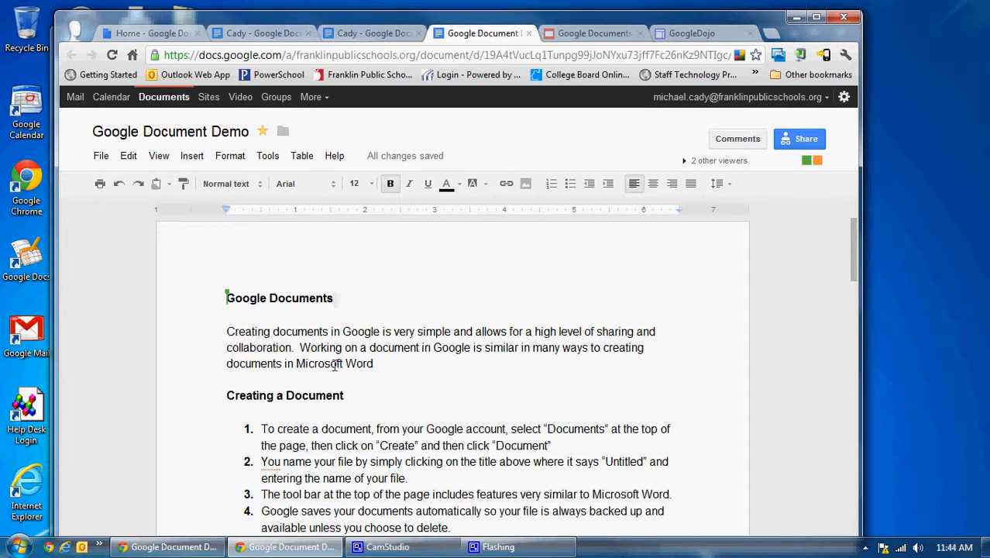